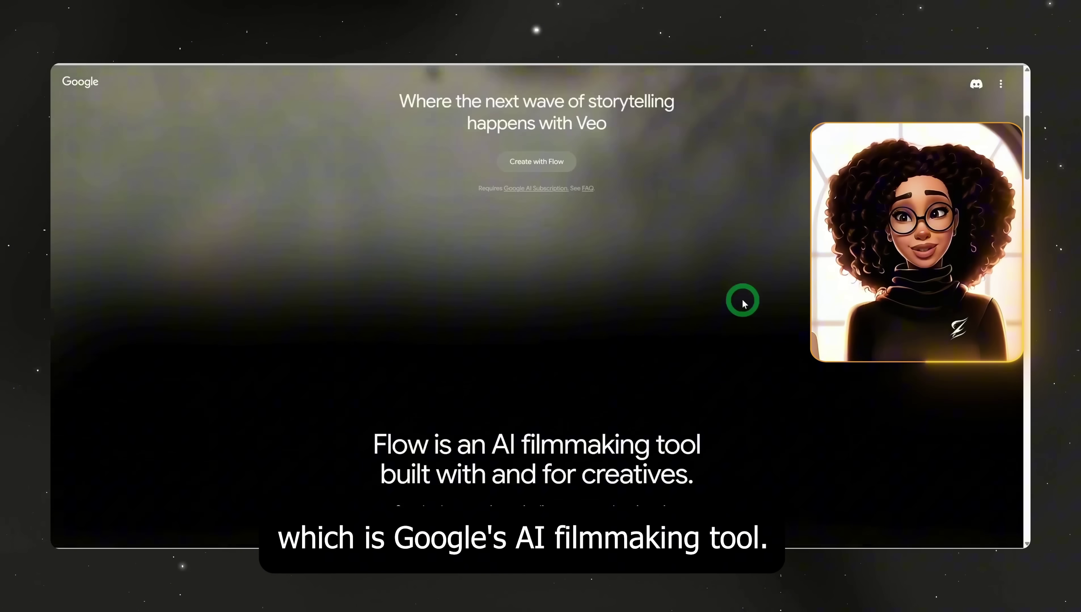
scroll(743, 303, "down", 4)
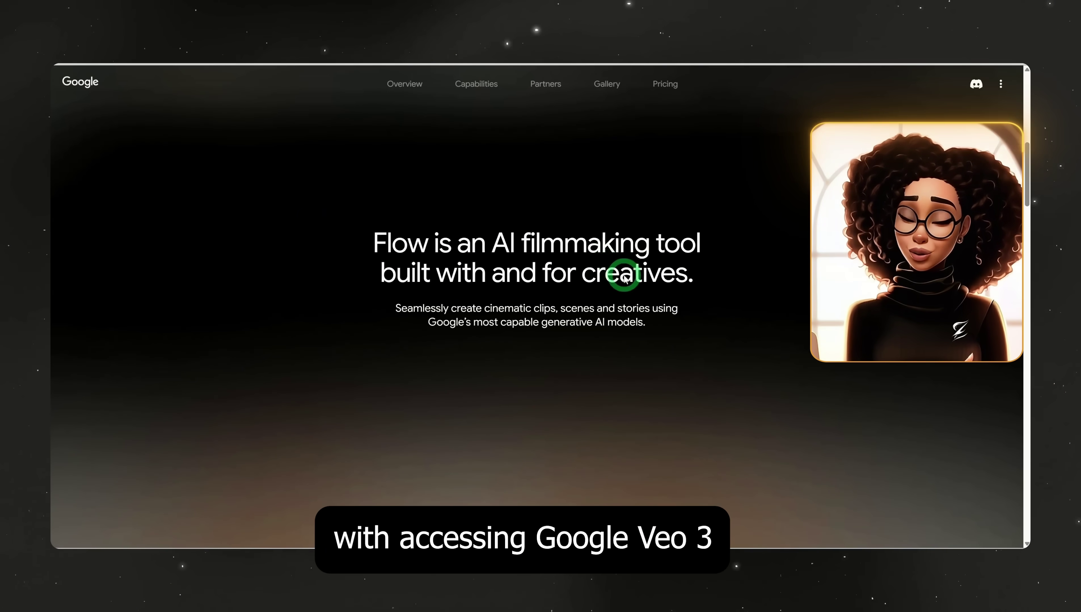
Scroll the Google Flow landing page past Overview, Capabilities and Partners to the Gallery
scroll(624, 279, "down", 10)
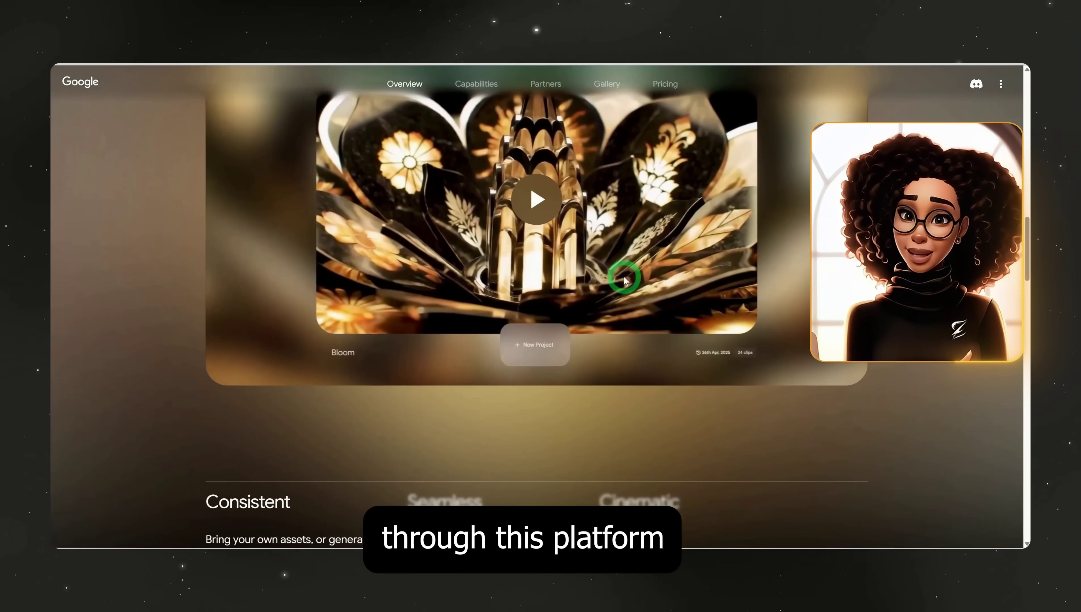
scroll(624, 279, "down", 10)
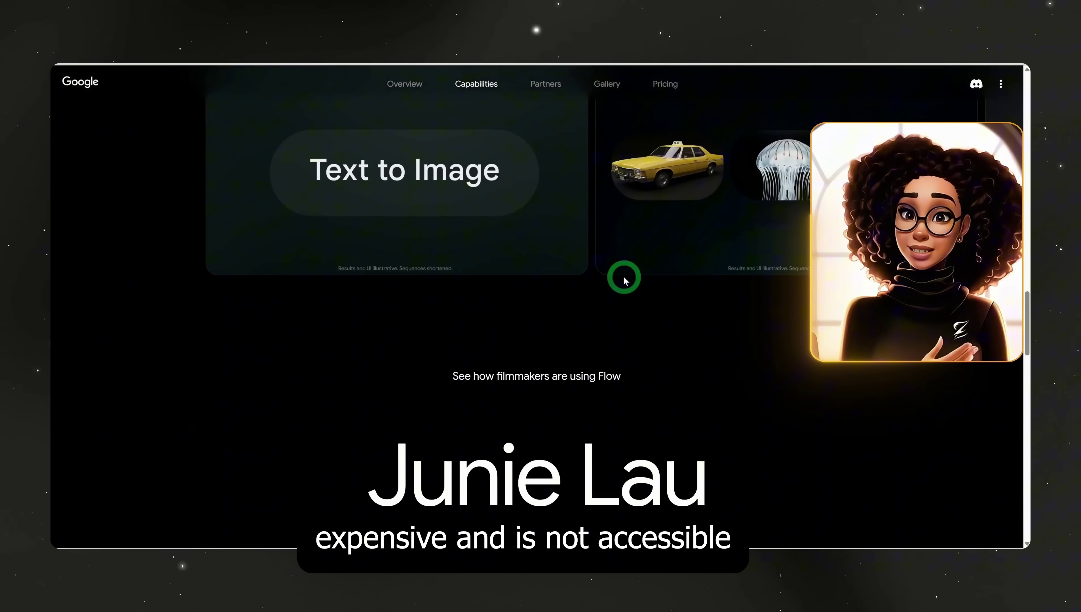
scroll(624, 281, "down", 10)
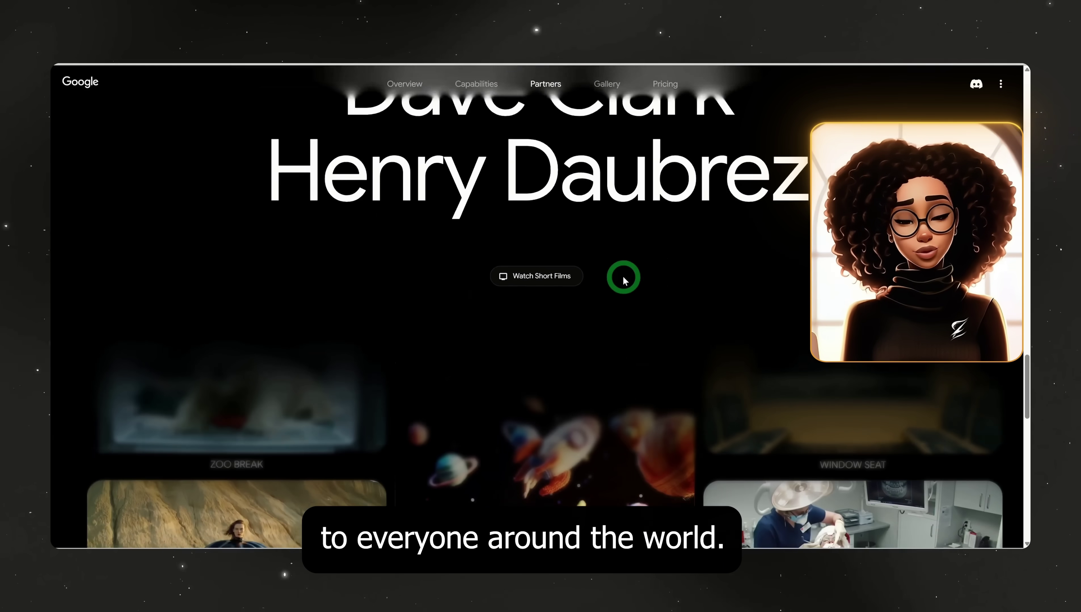
scroll(623, 276, "down", 5)
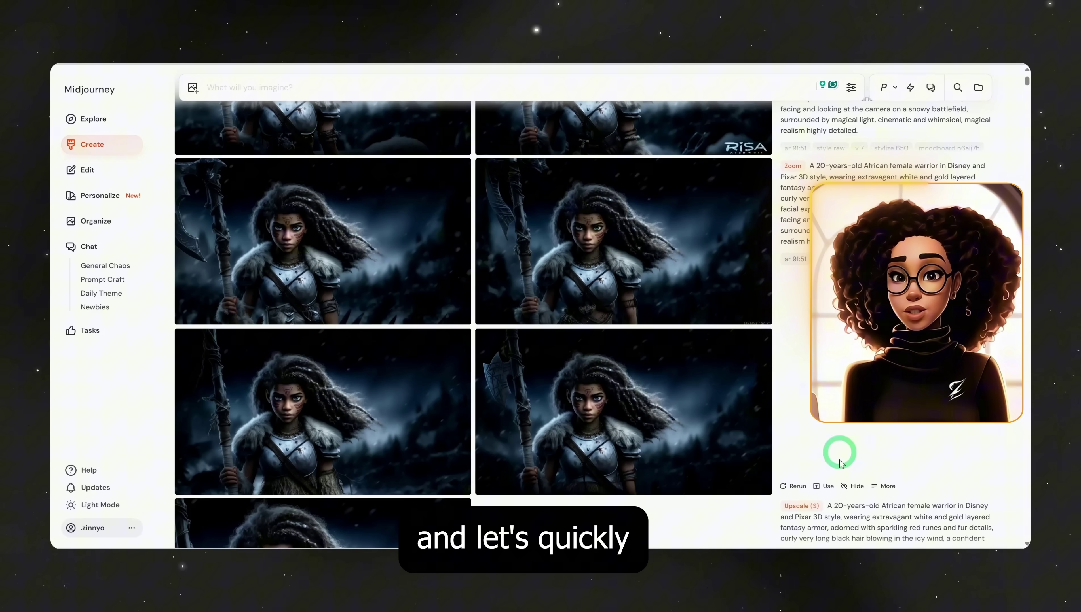
Reuse the warrior image's full original prompt and preview one of the warrior images
left_click(826, 486)
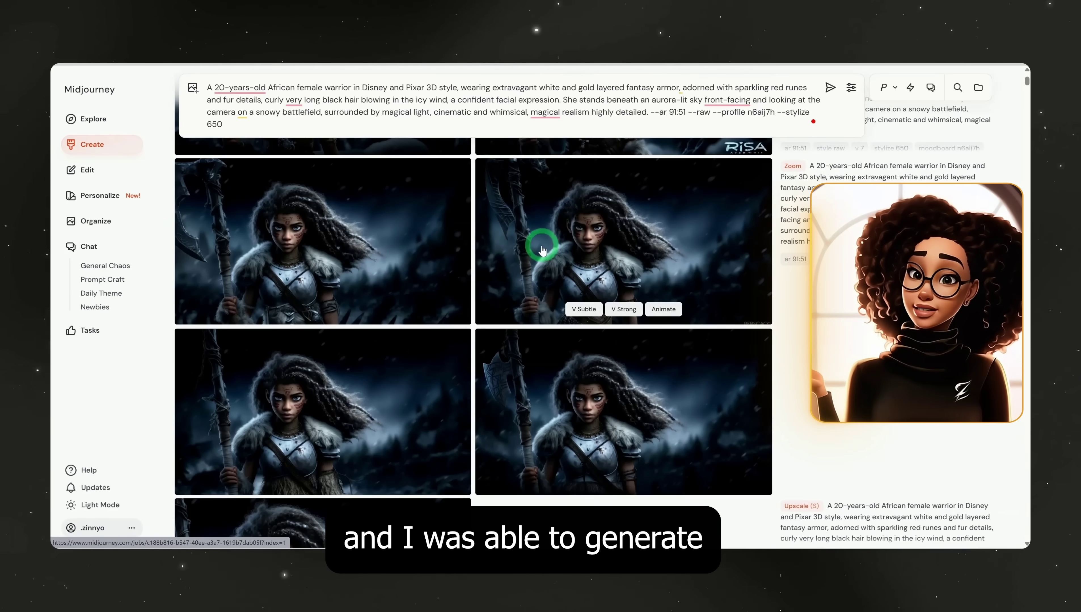
scroll(381, 267, "up", 1)
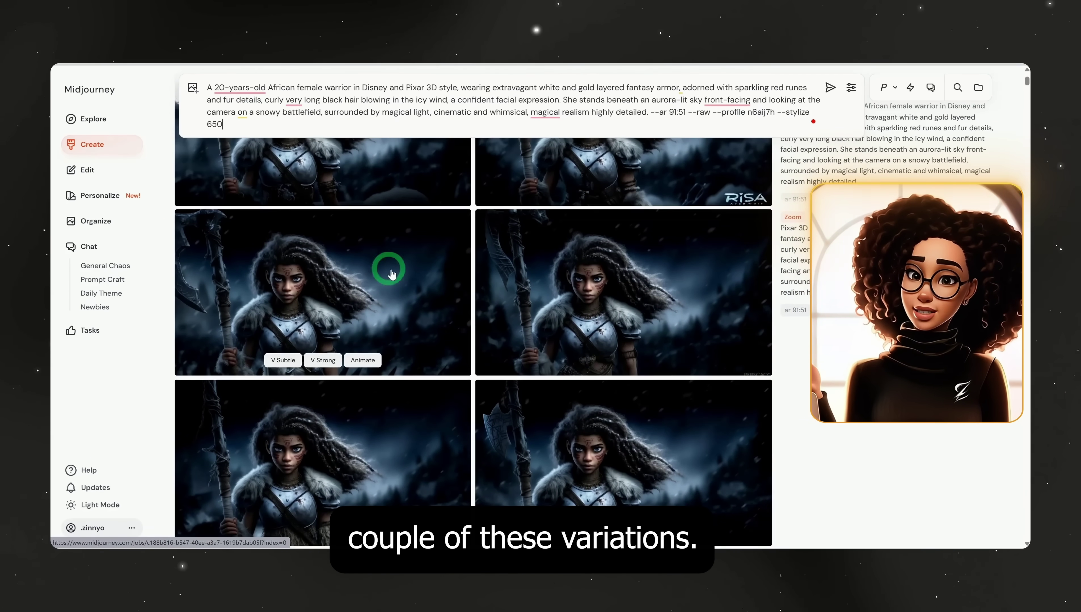
left_click(385, 287)
key("Escape")
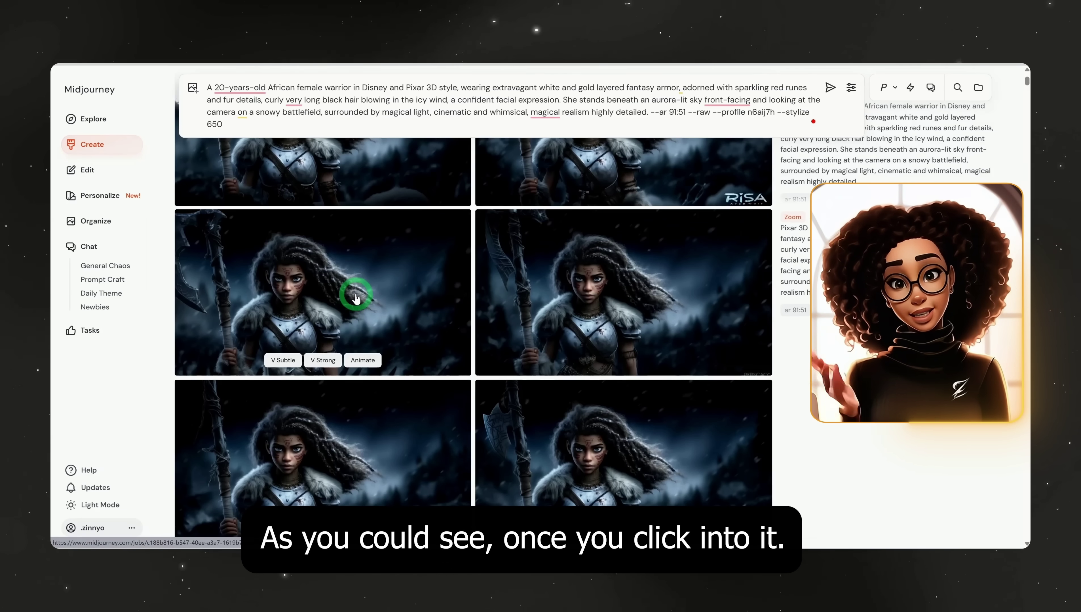
Make a Subtle upscale of the left front-facing warrior image and open the upscaled result
left_click(355, 294)
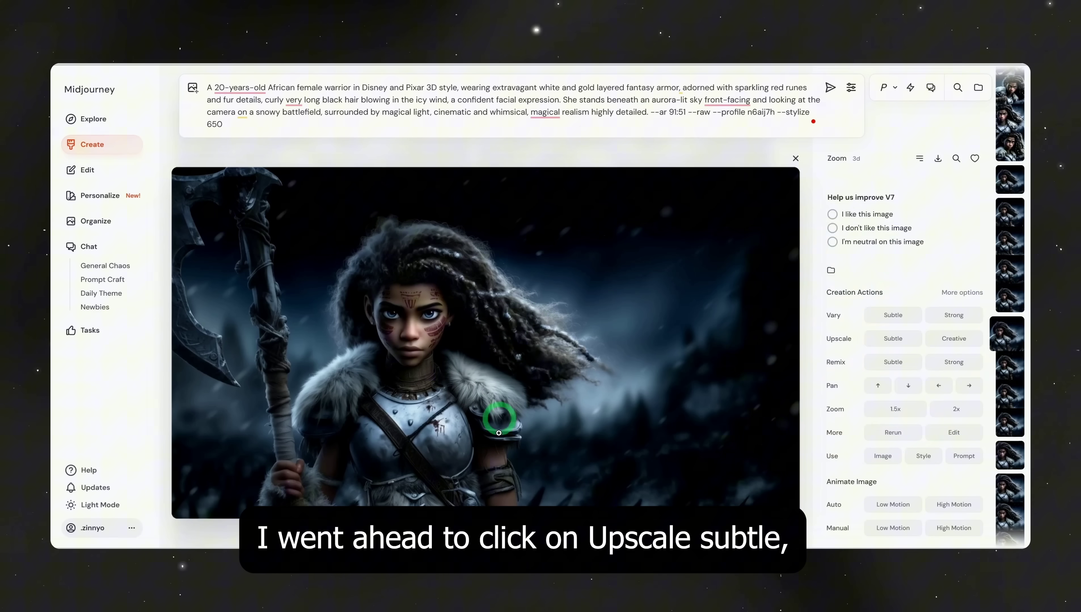
left_click(891, 346)
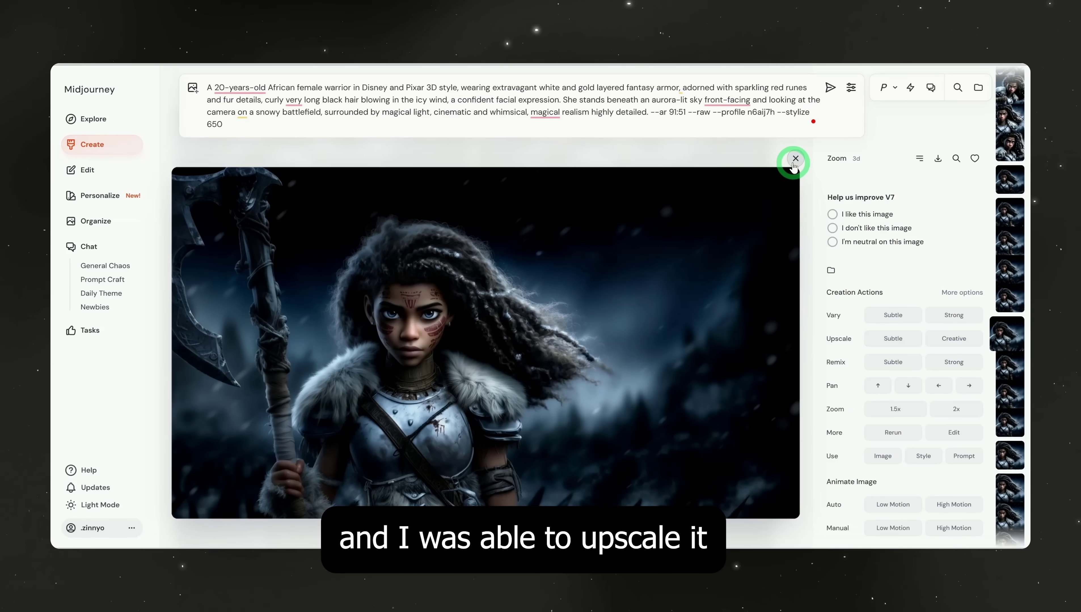
left_click(802, 177)
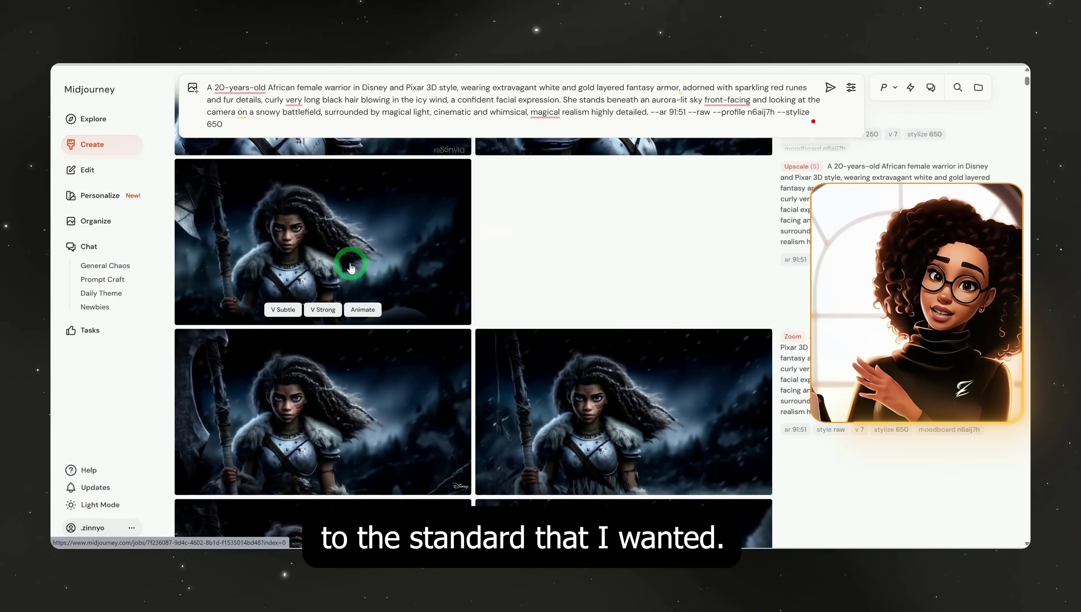
left_click(352, 262)
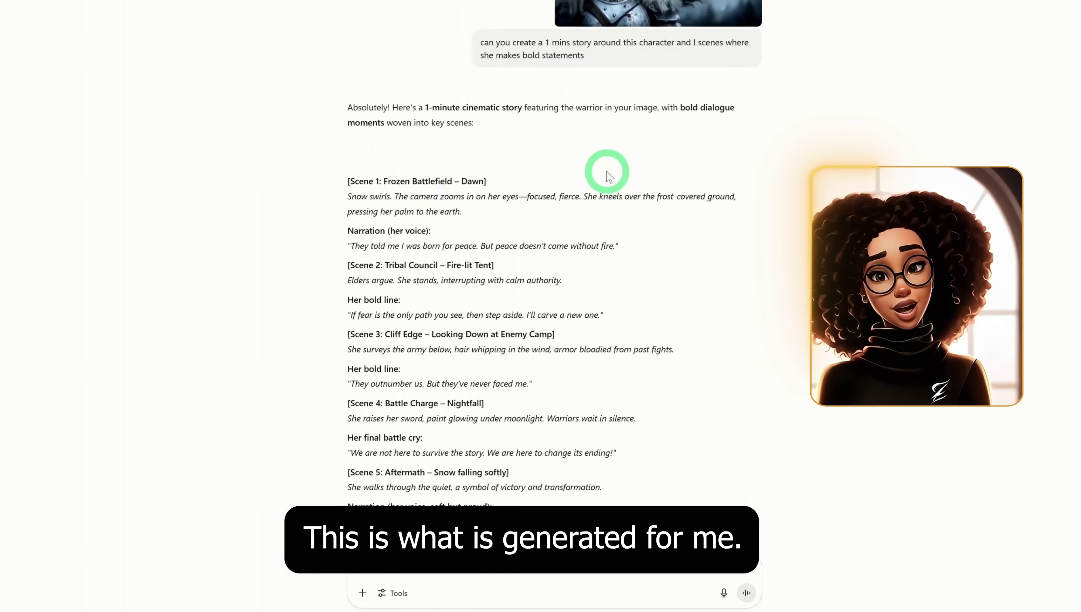
Send the request to detail each scene and read through the six-scene breakdown
scroll(557, 185, "down", 2)
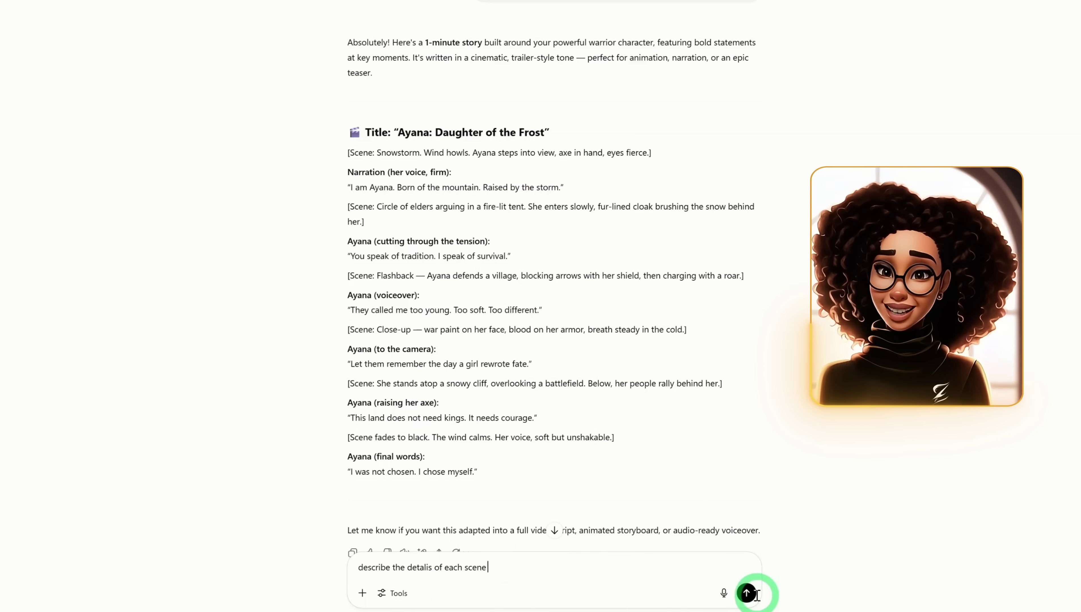
left_click(747, 593)
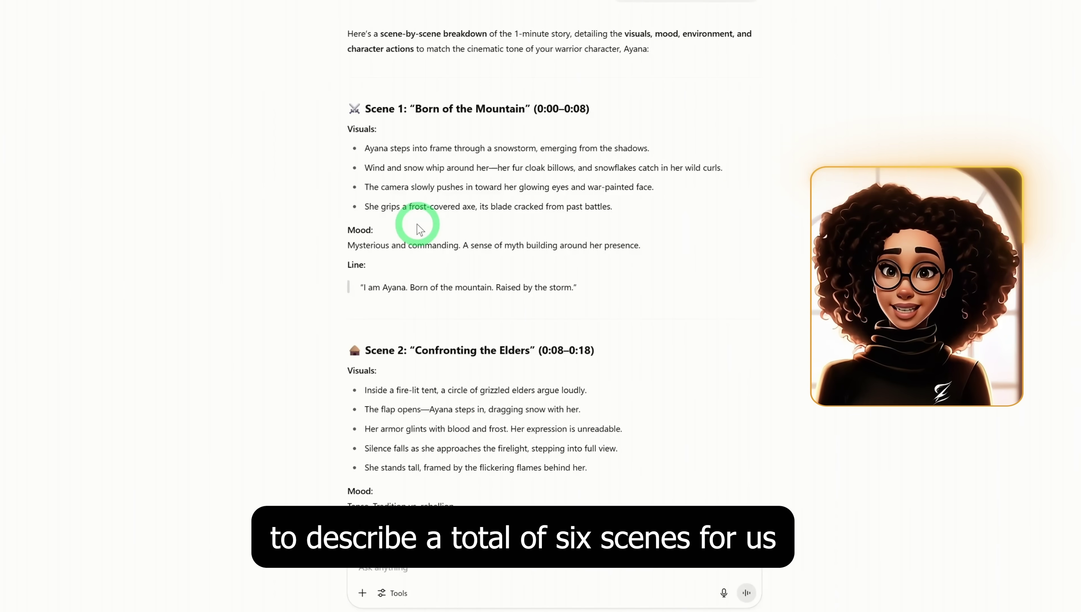
scroll(524, 219, "down", 20)
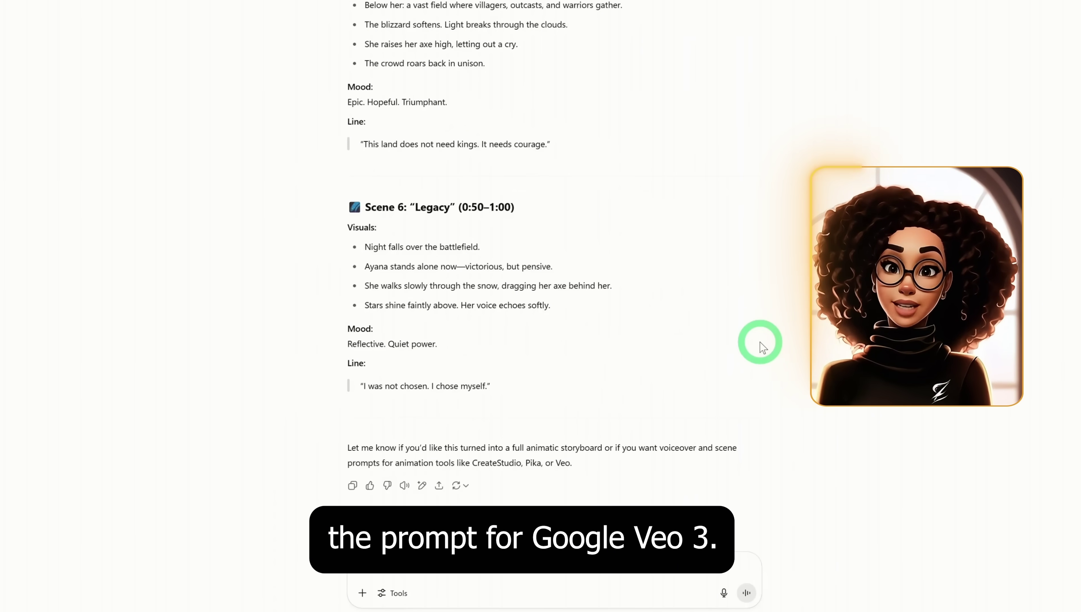
Paste the warrior image, request a Google Veo 3 prompt starting with Scene 1, and review it
key("ctrl+v")
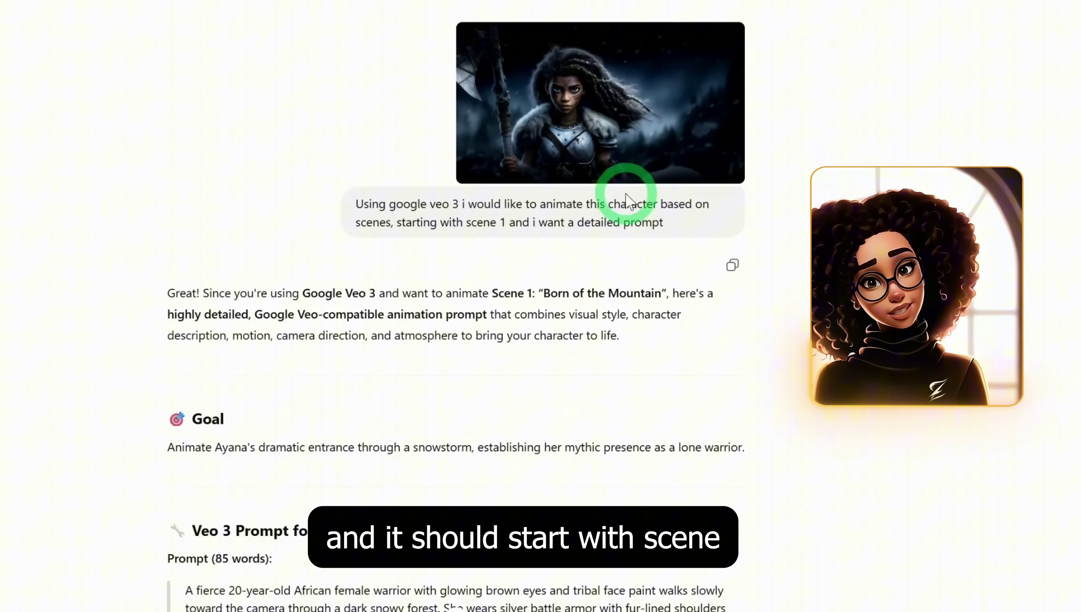
scroll(626, 201, "down", 8)
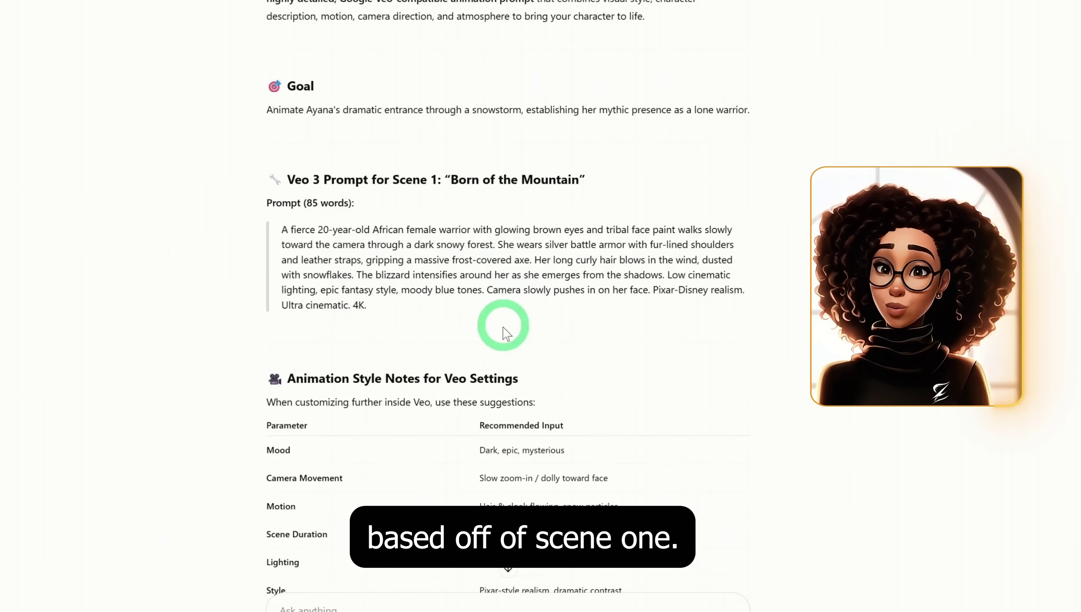
Review the revised Scene 1 prompt with the line 'I am Ayana. Born of the mountain. Raised by the storm.'
scroll(510, 285, "up", 20)
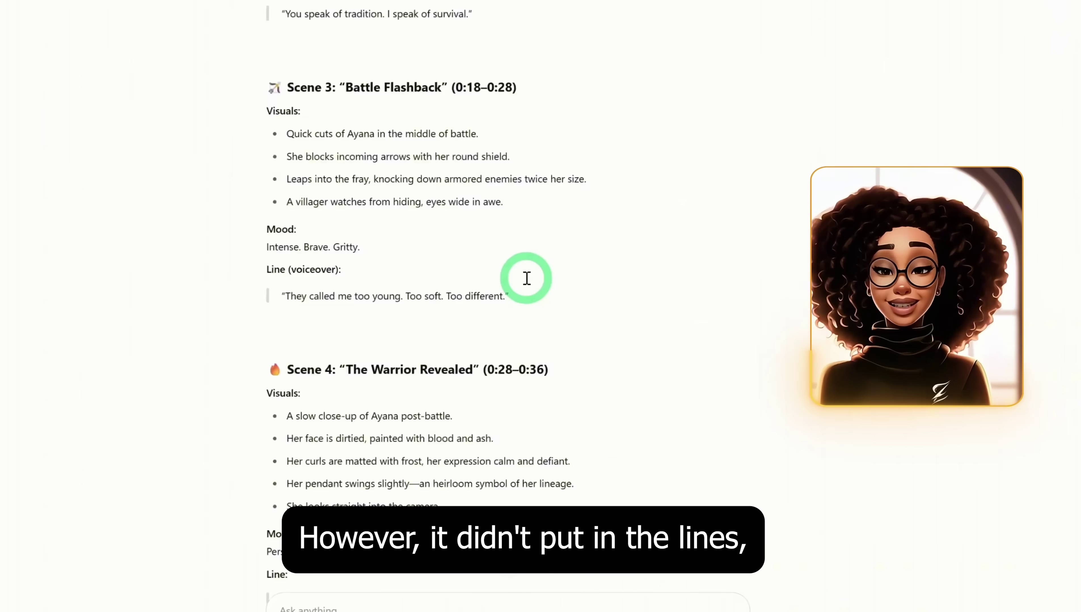
scroll(532, 283, "up", 8)
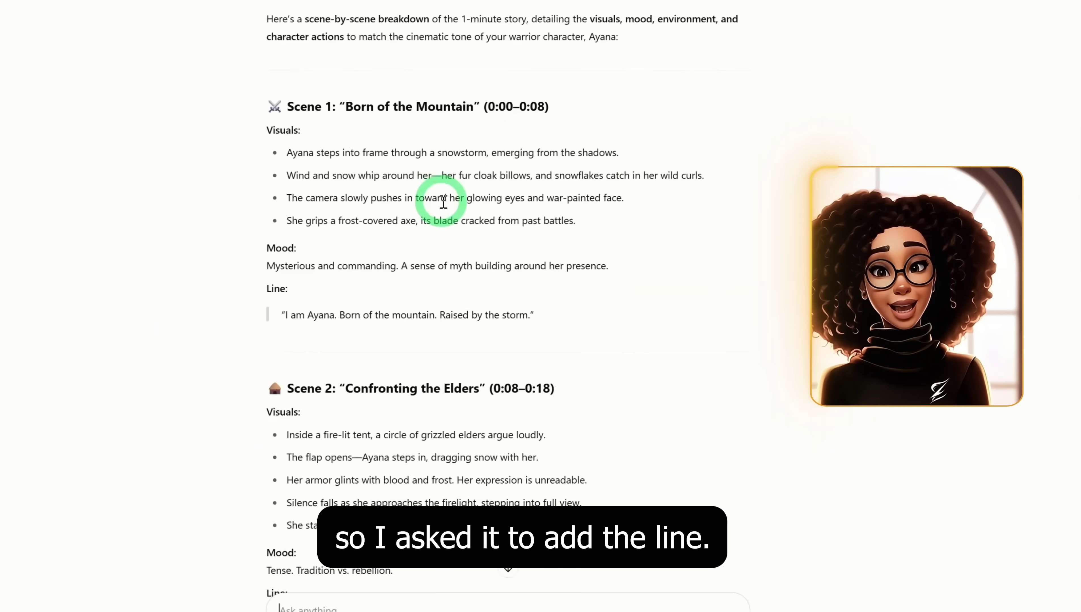
scroll(610, 401, "down", 20)
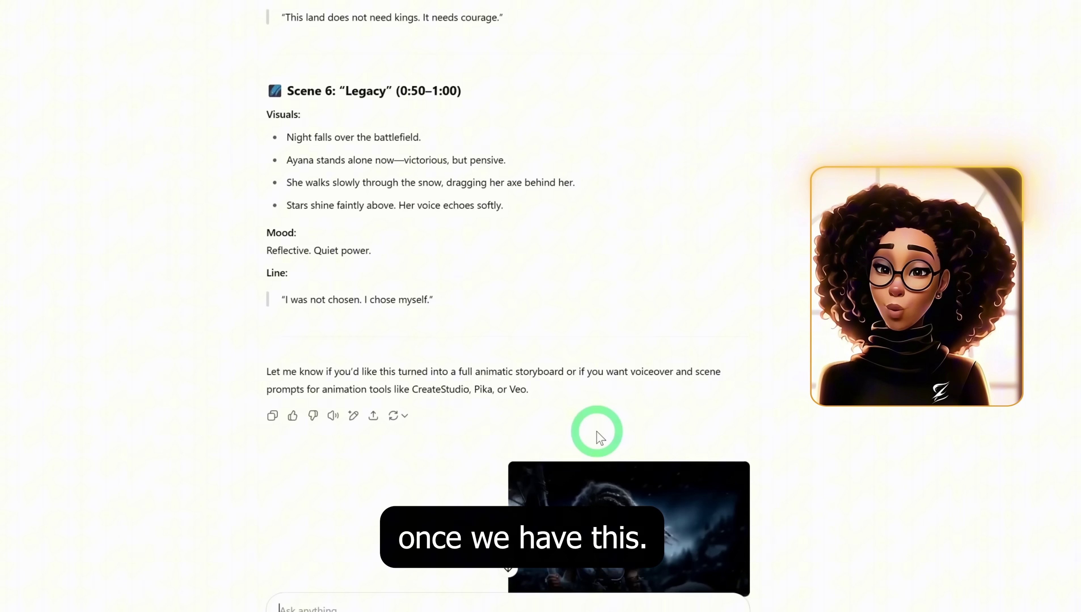
scroll(597, 433, "down", 20)
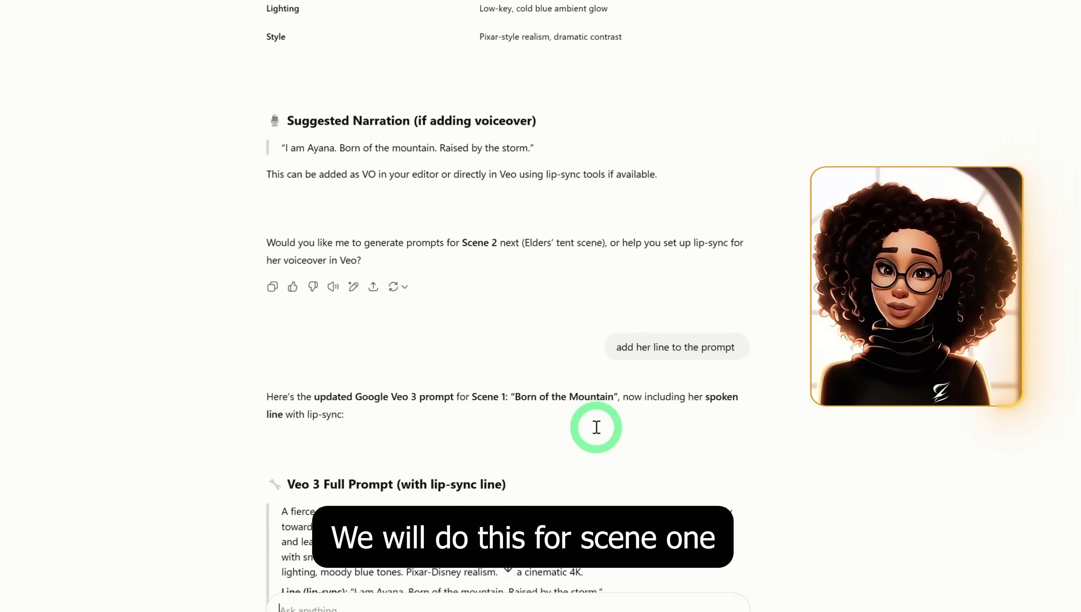
scroll(596, 428, "down", 8)
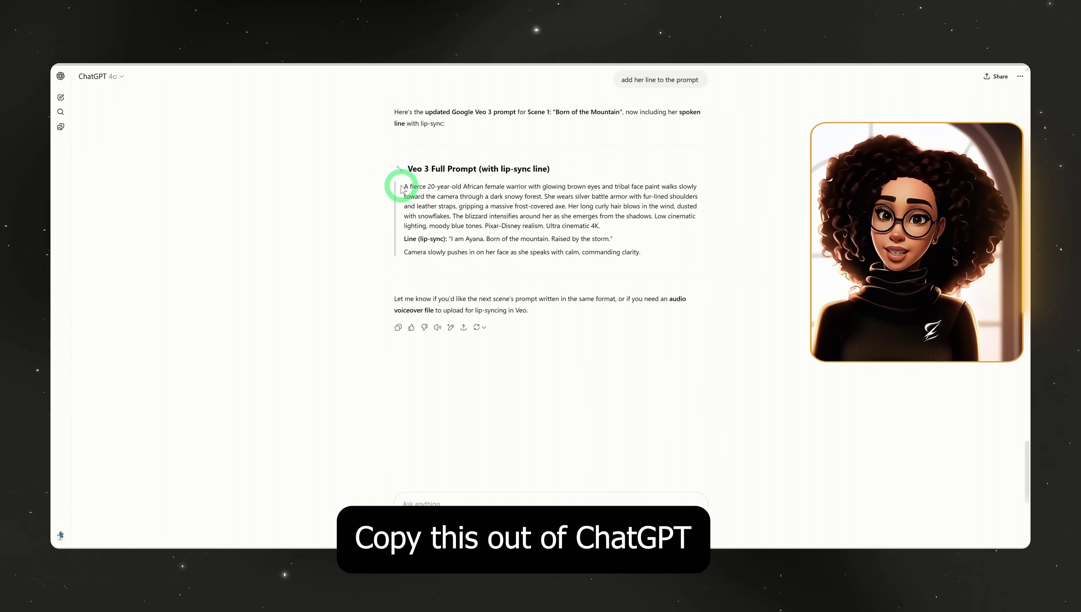
Select the entire Veo 3 Full Prompt text and copy it
left_click_drag(399, 187, 640, 252)
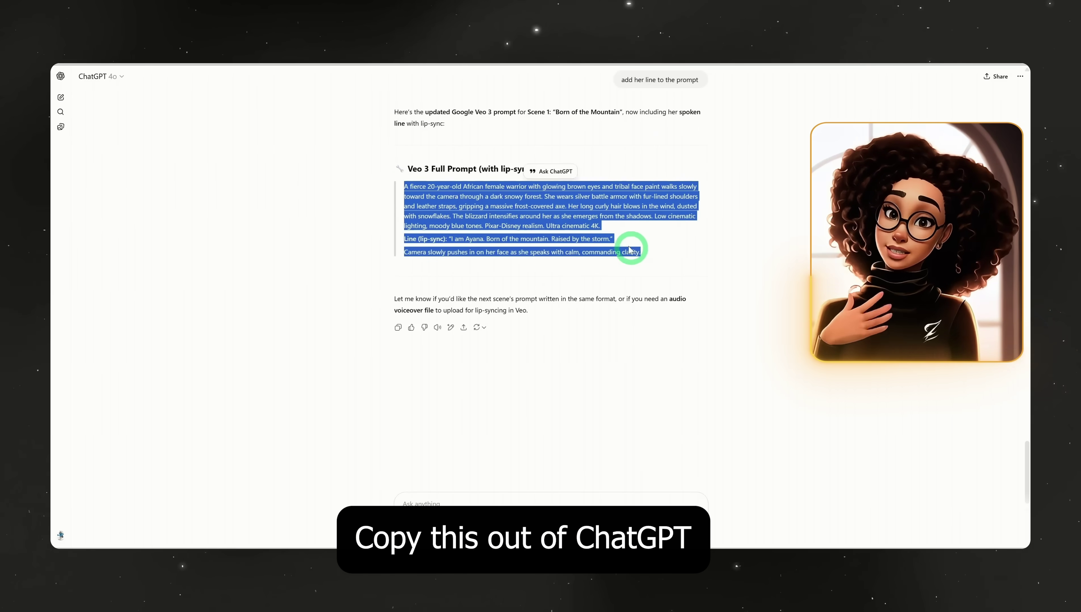
right_click(566, 204)
left_click(603, 213)
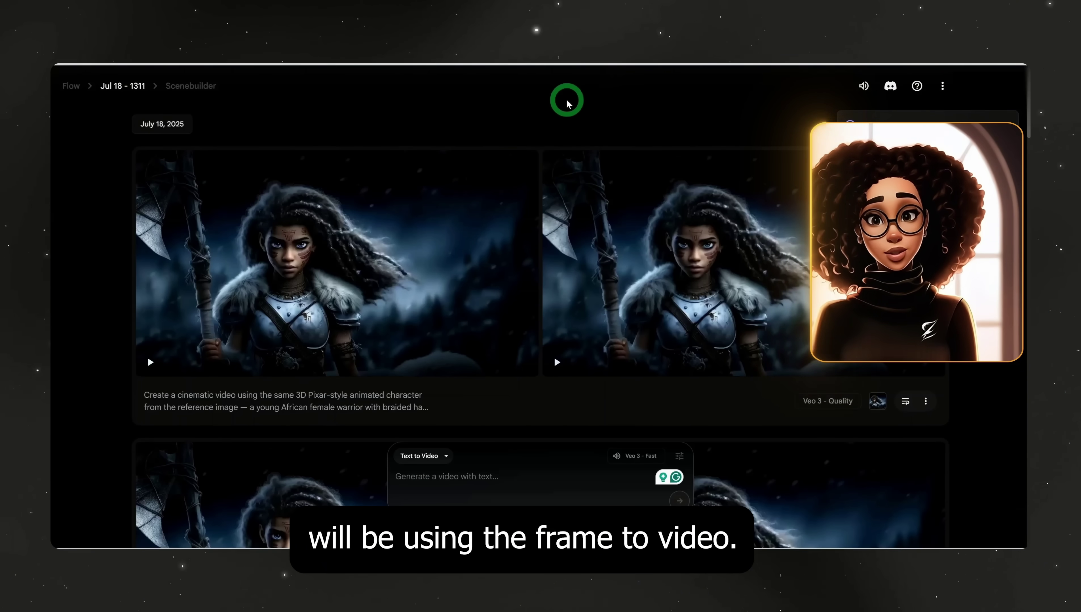
Open the video generation mode menu from the 'Text to Video' chip
left_click(446, 456)
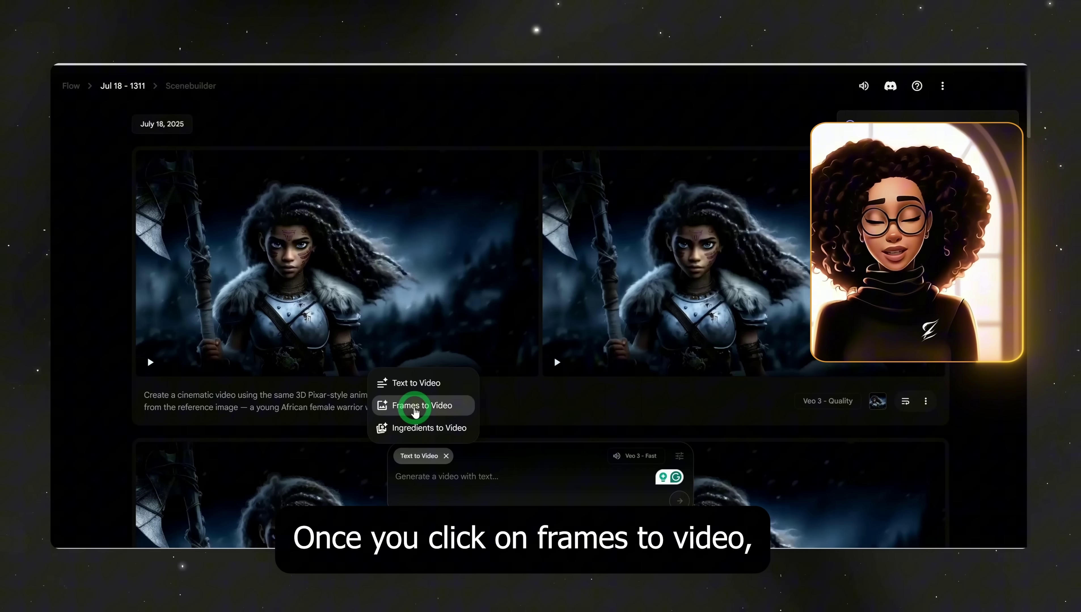
Switch to 'Frames to Video' and attach the warrior thumbnail as the first frame
left_click(415, 410)
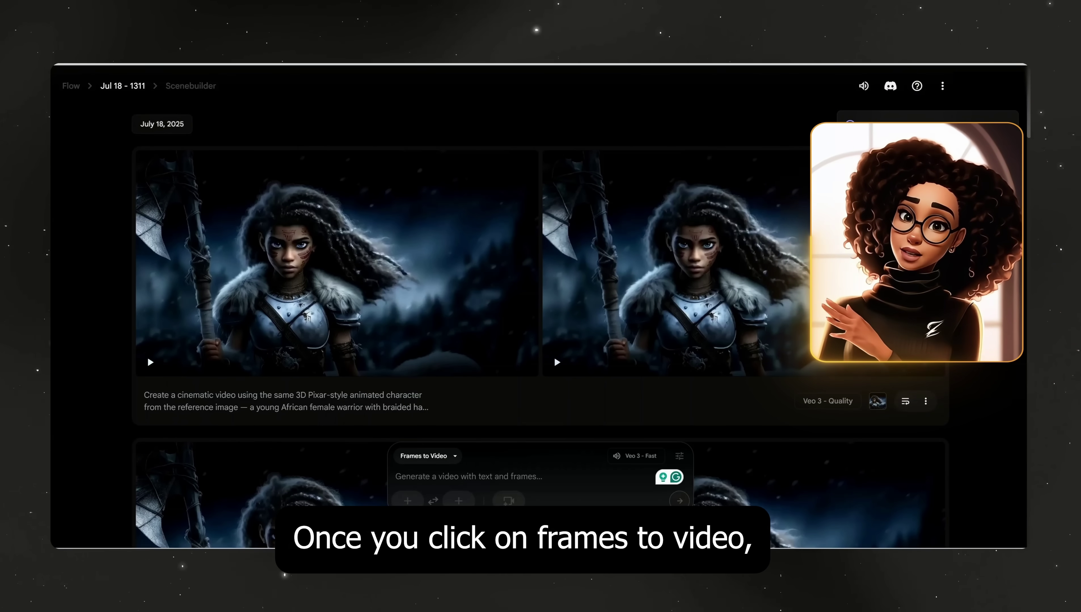
left_click(412, 501)
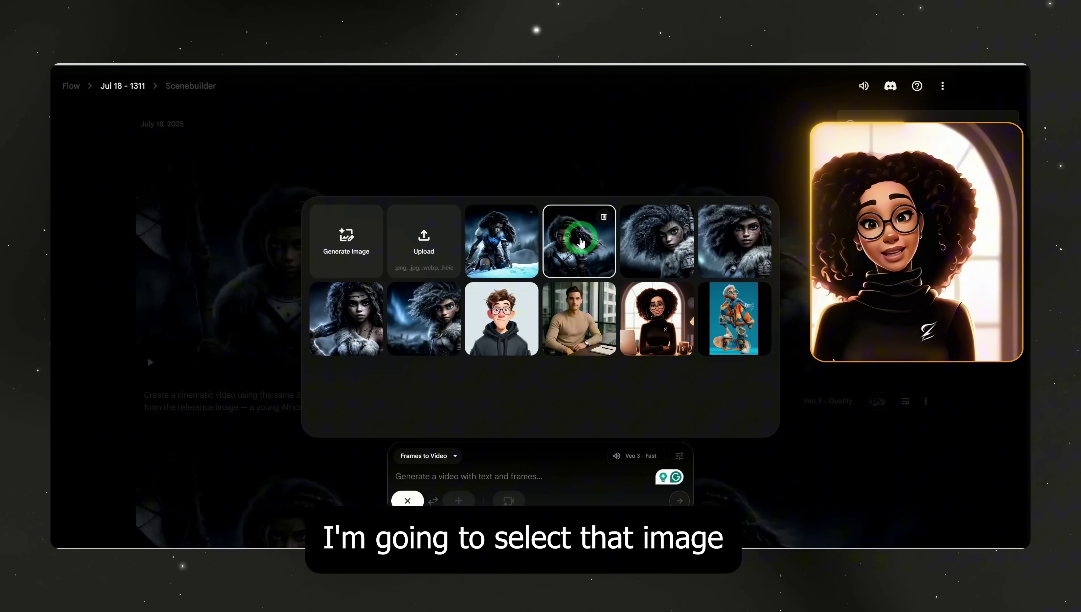
left_click(581, 243)
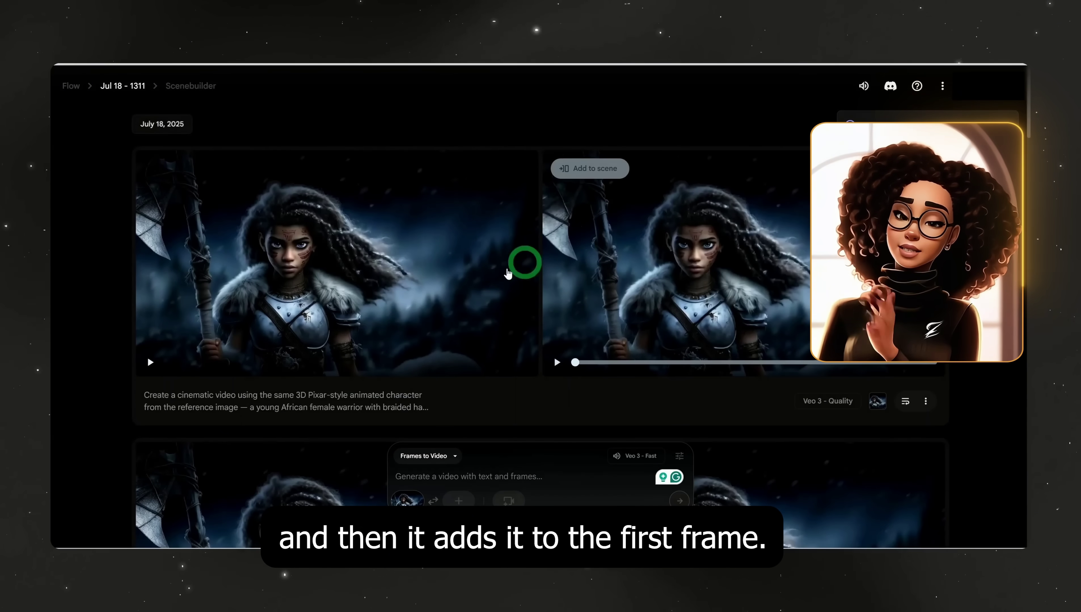
mouse_move(407, 500)
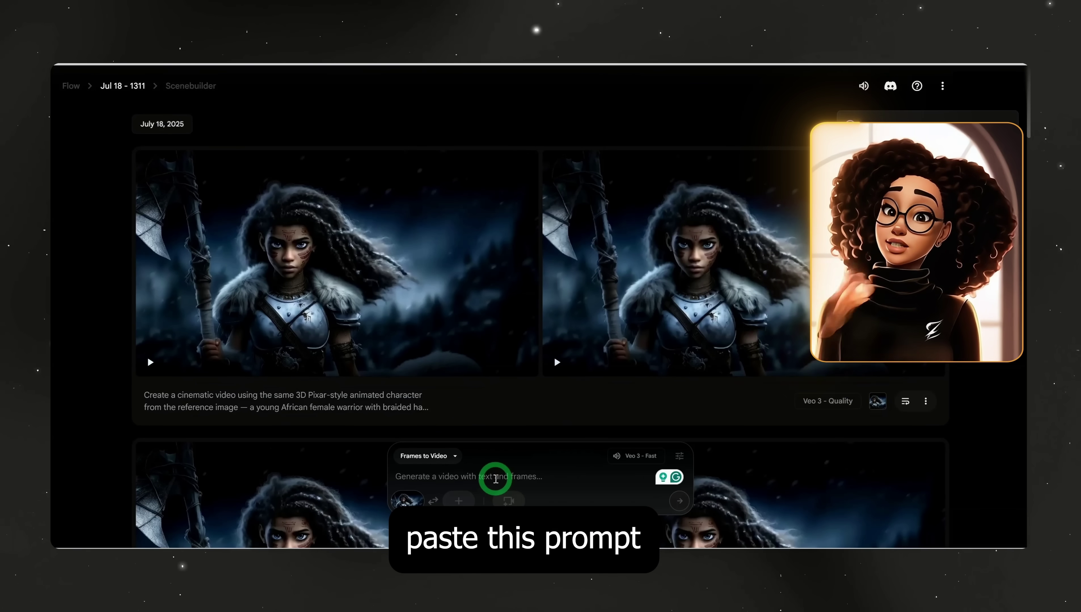
Paste the Scene 1 prompt and replace the 'Line (lip-sync):' label with 'She then says'
key("ctrl+v")
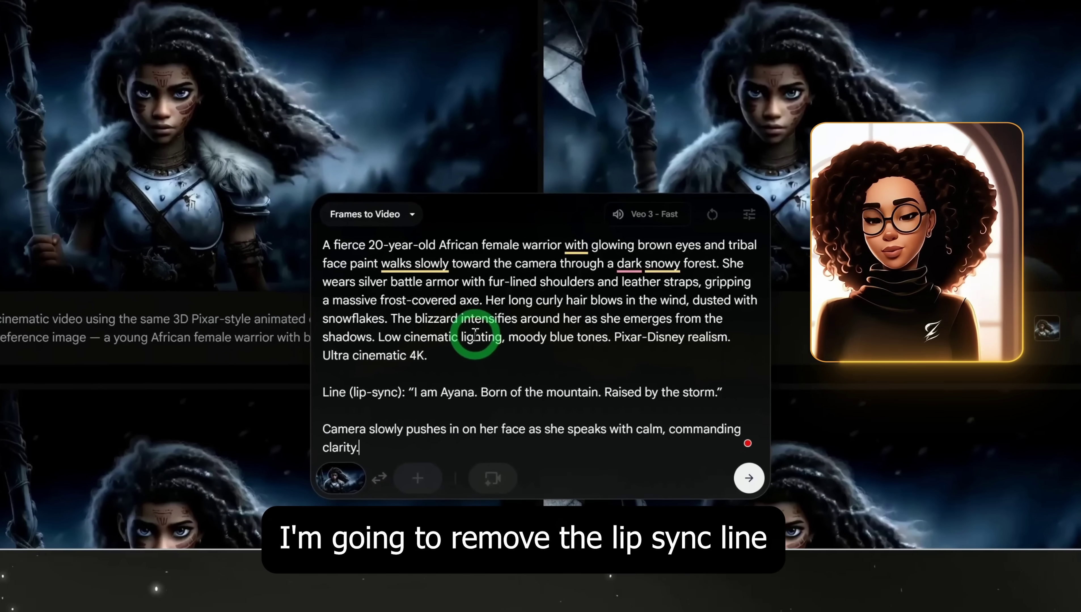
left_click(408, 394)
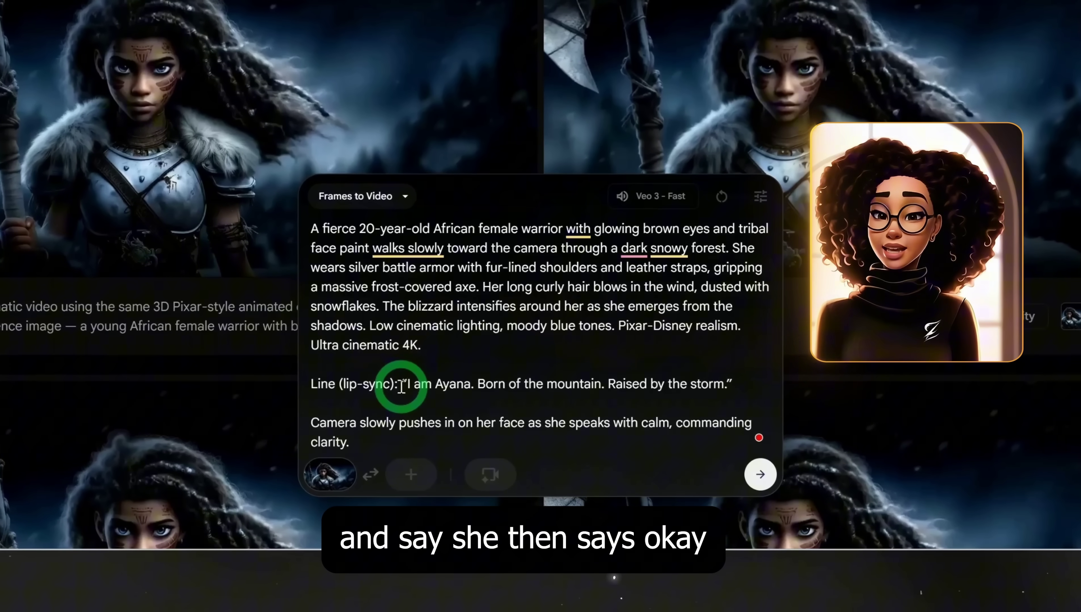
left_click_drag(401, 387, 294, 386)
key("BackSpace")
key("BackSpace")
key("BackSpace")
type("She then says “I am Ayana. Born of the mountain. Raised")
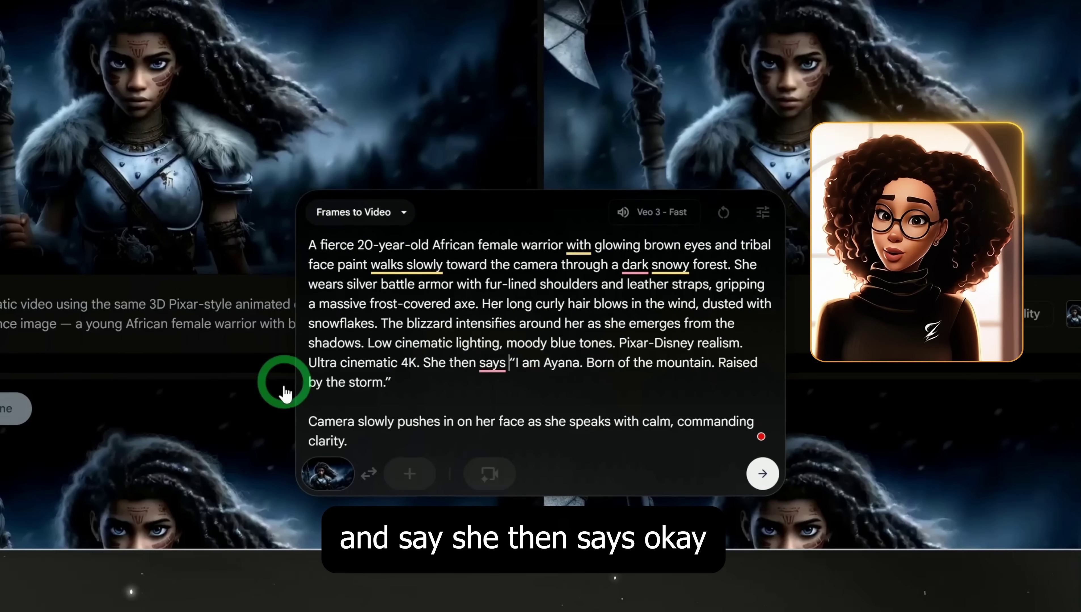
Remove the blank line before the camera sentence and start the prompt with 'Create a video of a'
left_click(307, 427)
key("BackSpace")
key("BackSpace")
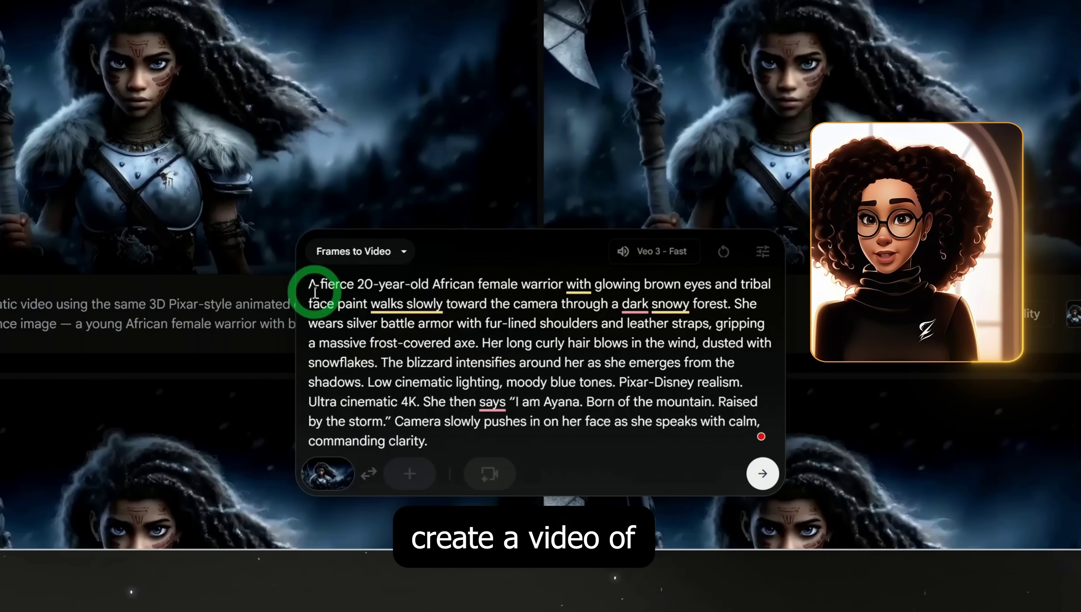
type("Create a video of  a")
key("Delete")
key("Delete")
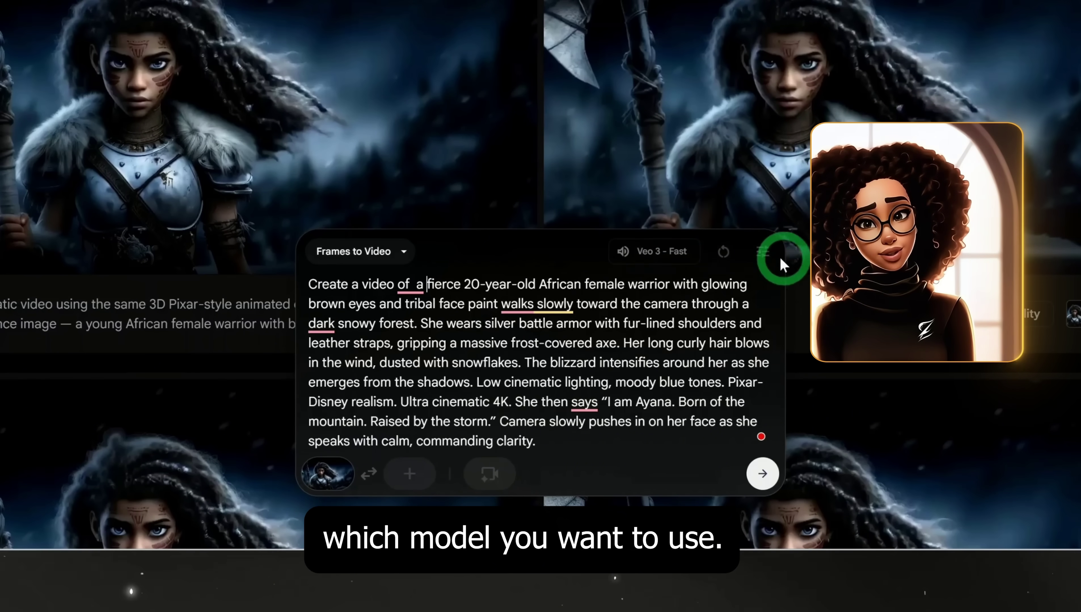
Set the model to Veo 3 - Quality and add 'in 3d pixar style animation' after 'warrior'
left_click(762, 254)
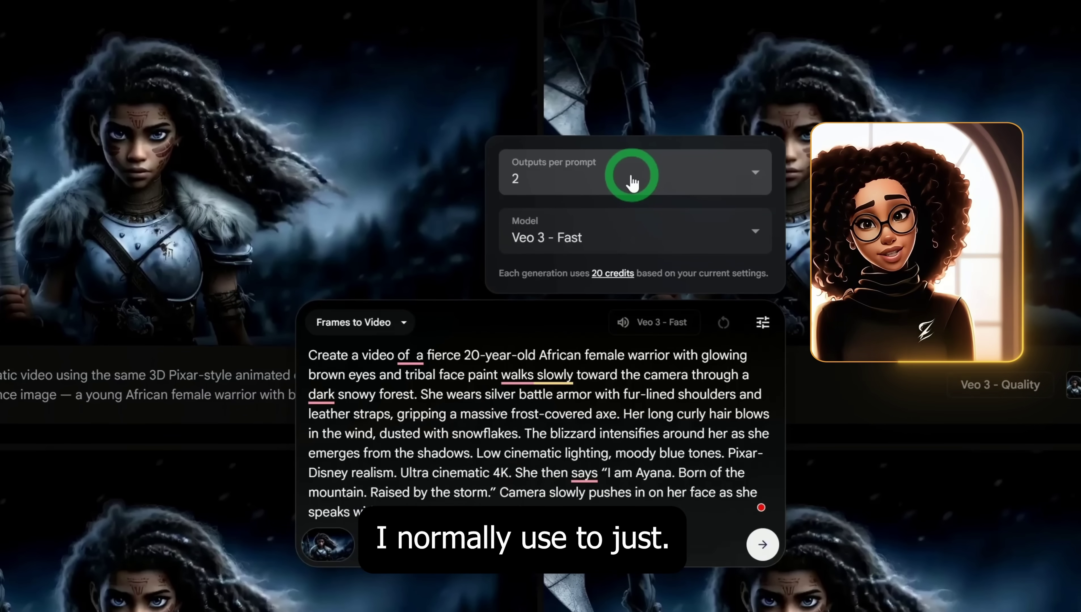
left_click(632, 237)
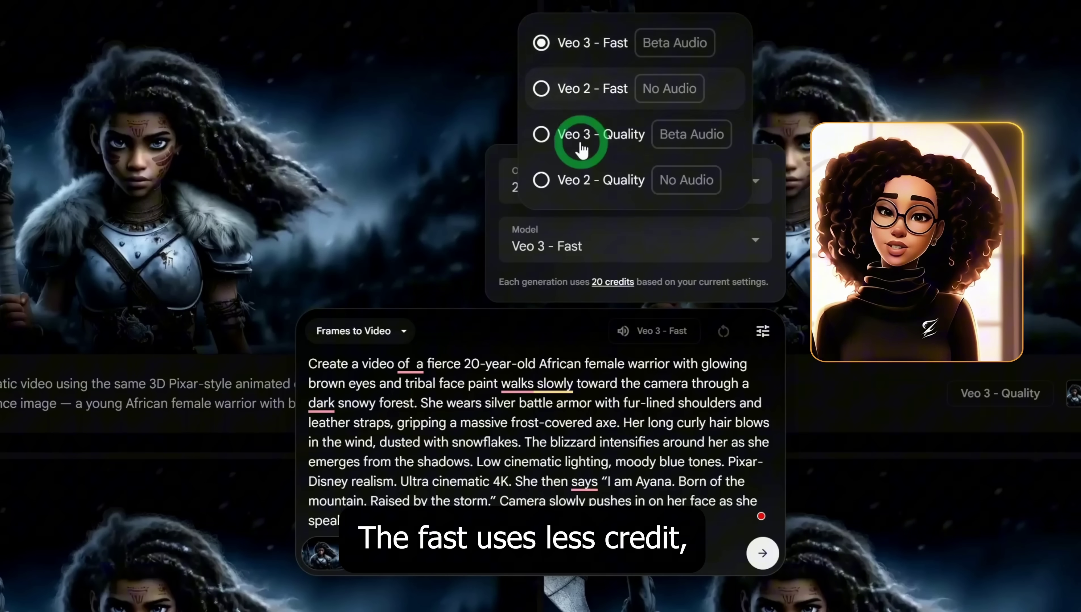
left_click(574, 136)
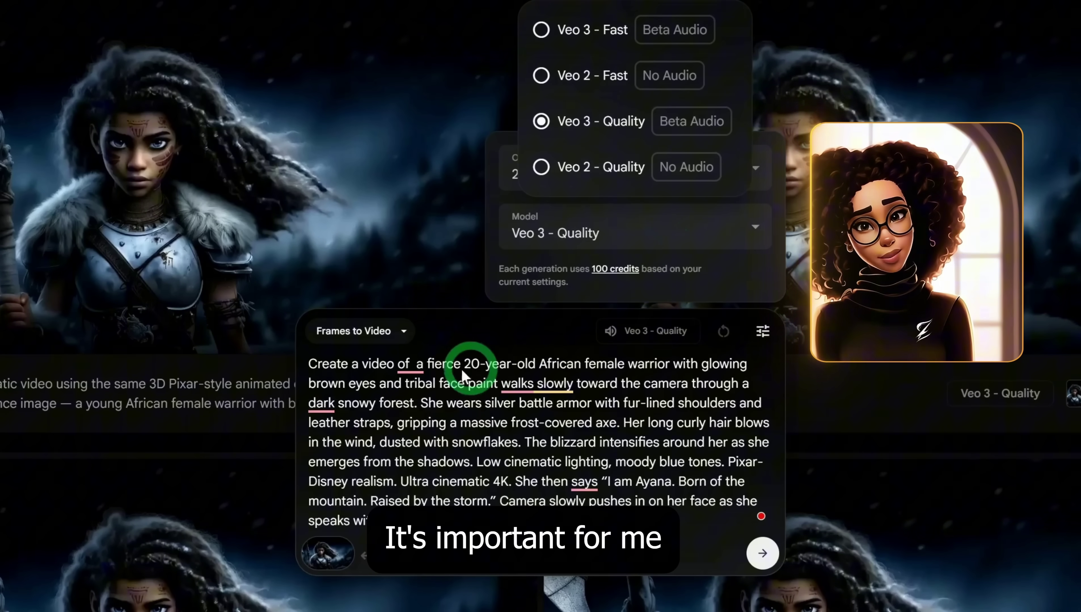
left_click(452, 371)
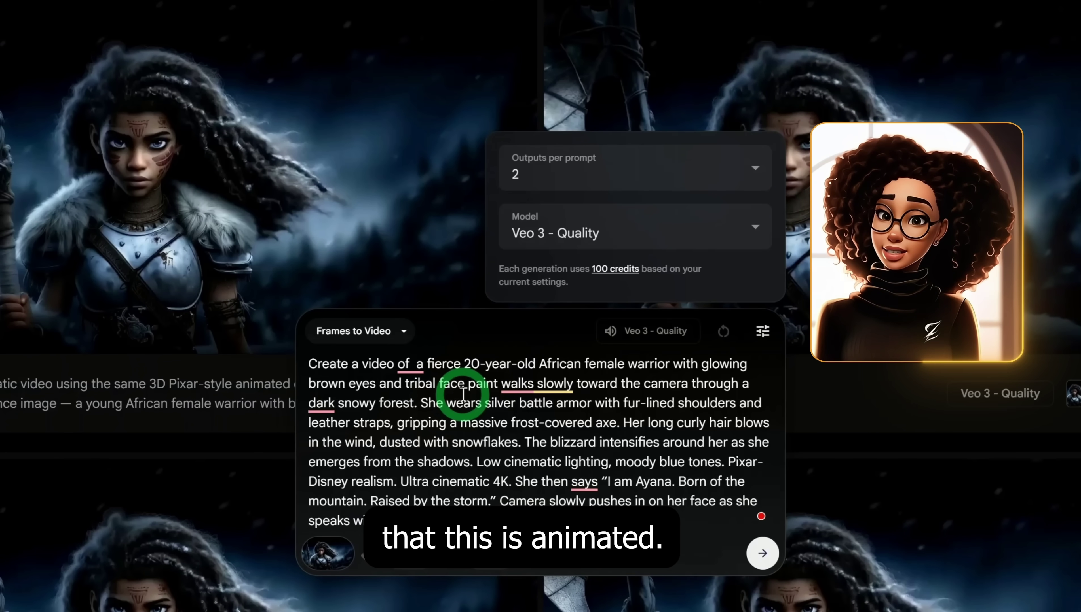
left_click(763, 331)
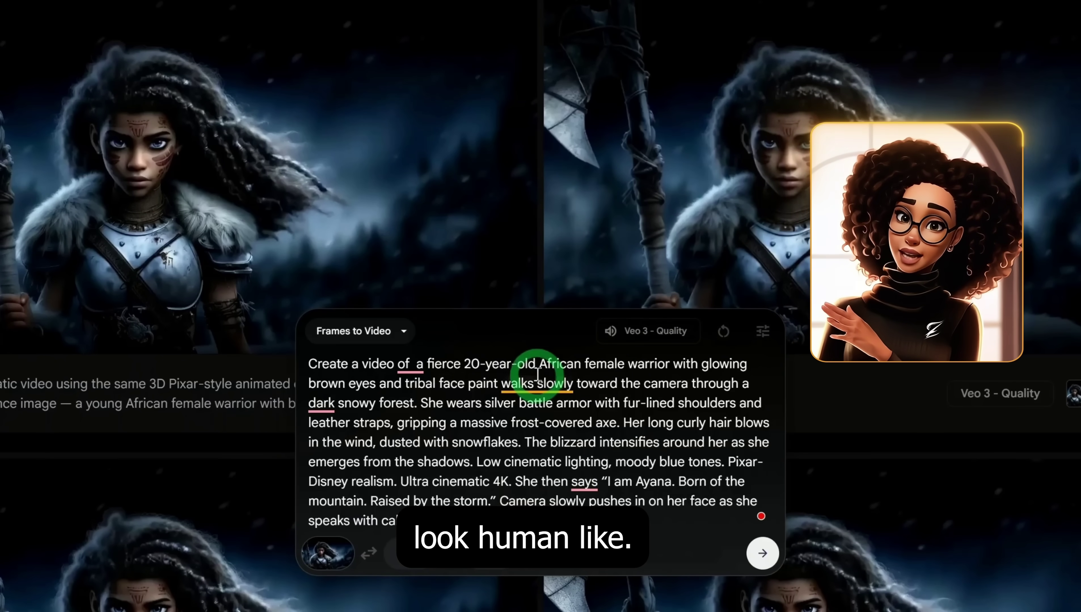
left_click(675, 366)
type("in 3d pixar style animation")
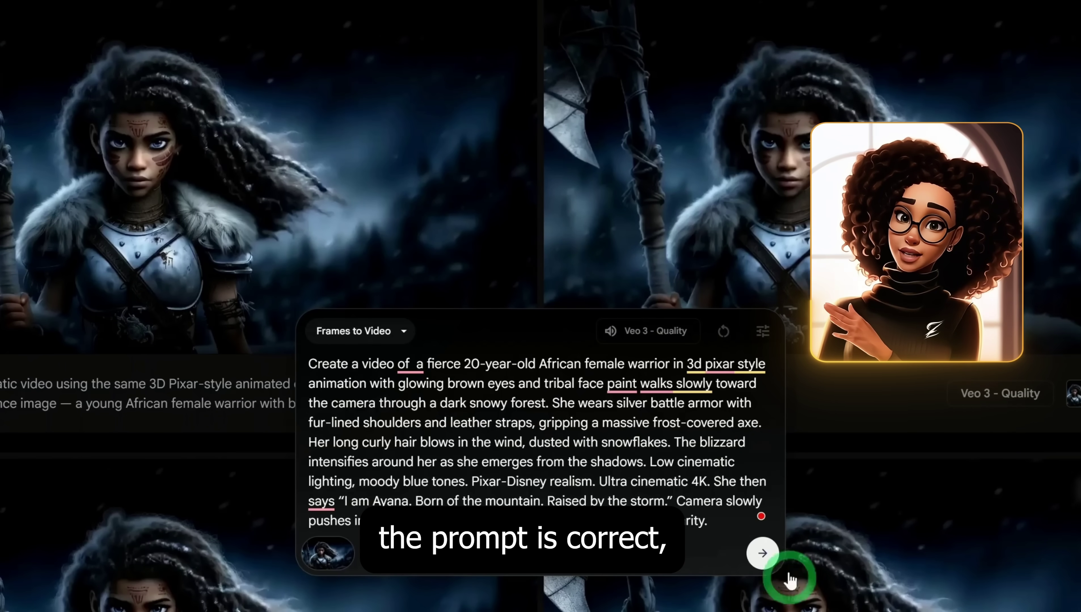
Generate two Veo 3 - Quality clips of the Pixar-style warrior from the edited prompt and play each one
left_click(763, 575)
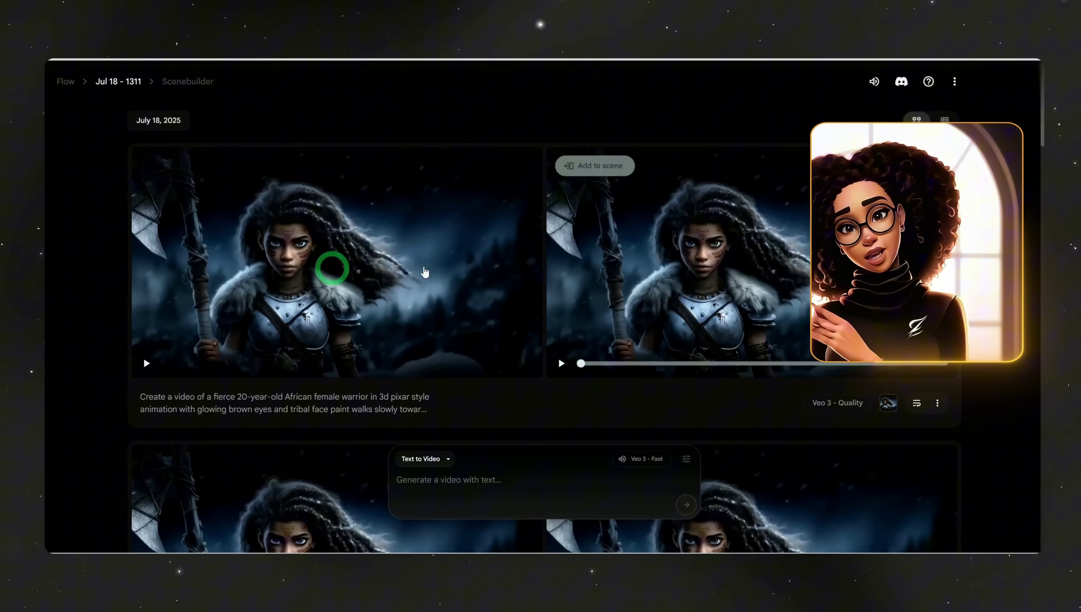
left_click(146, 364)
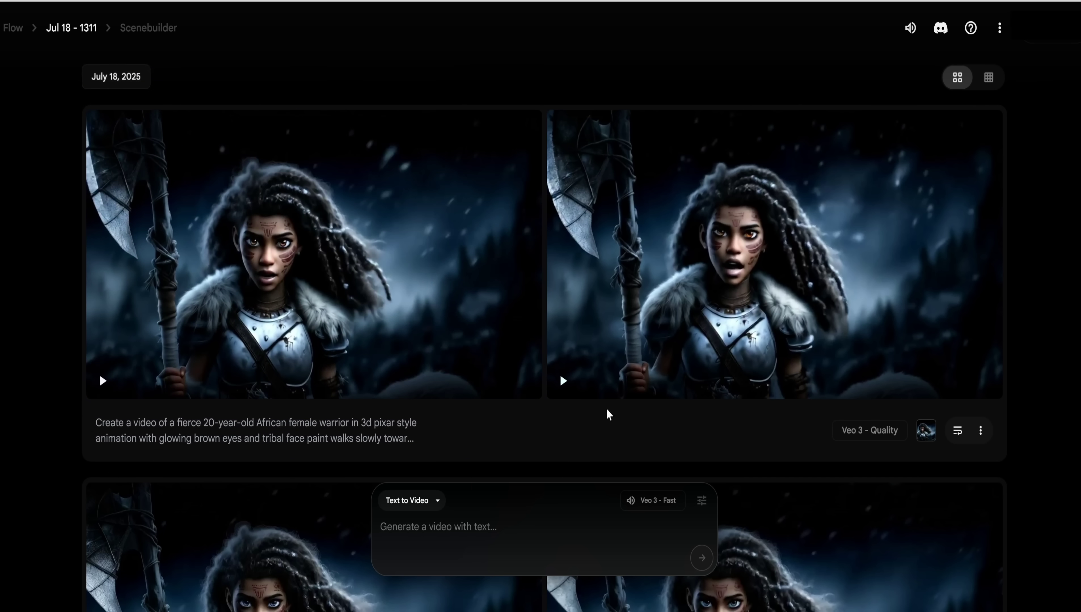
left_click(563, 382)
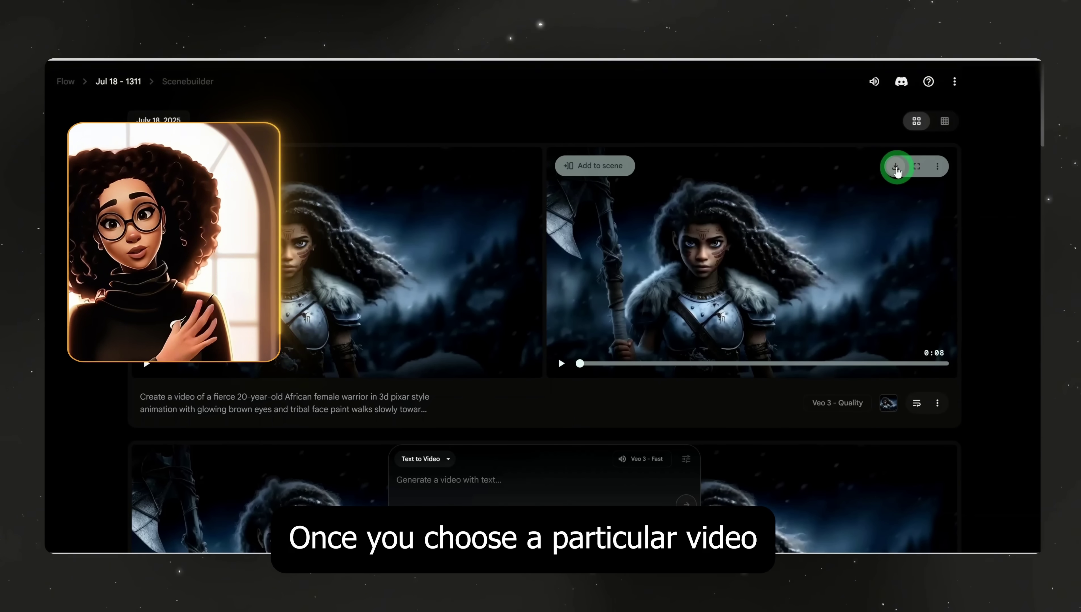
Download the second warrior clip as an Upscaled (1080p) video
left_click(896, 167)
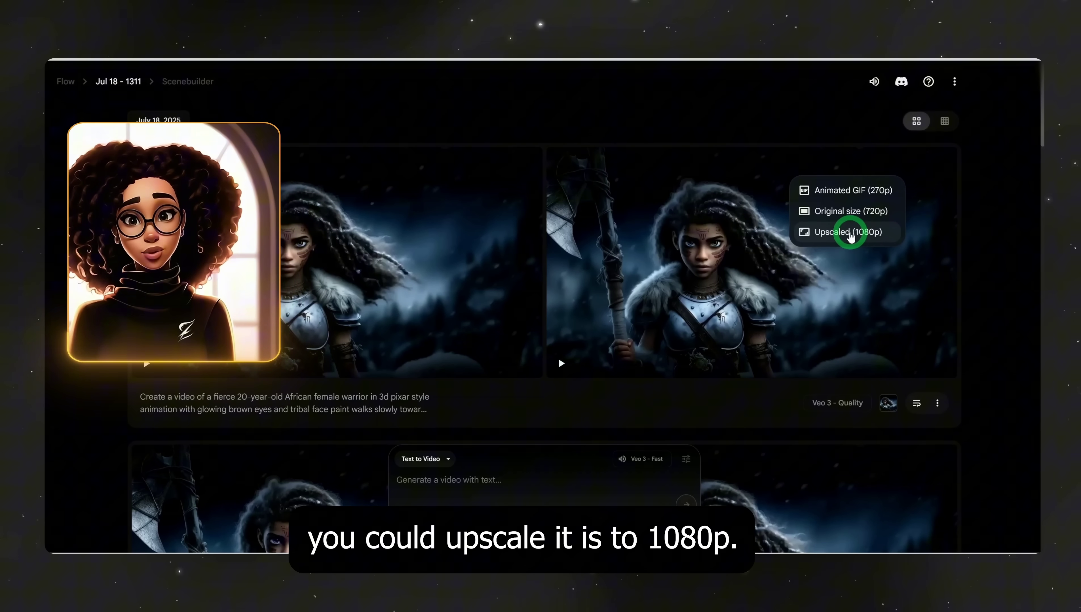
left_click(851, 233)
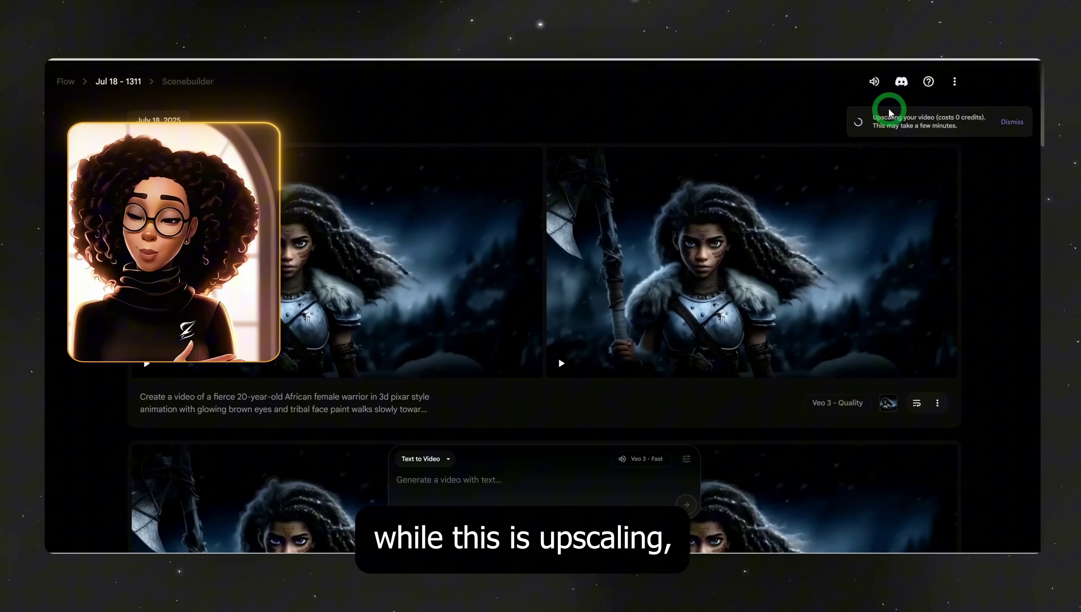
mouse_move(766, 299)
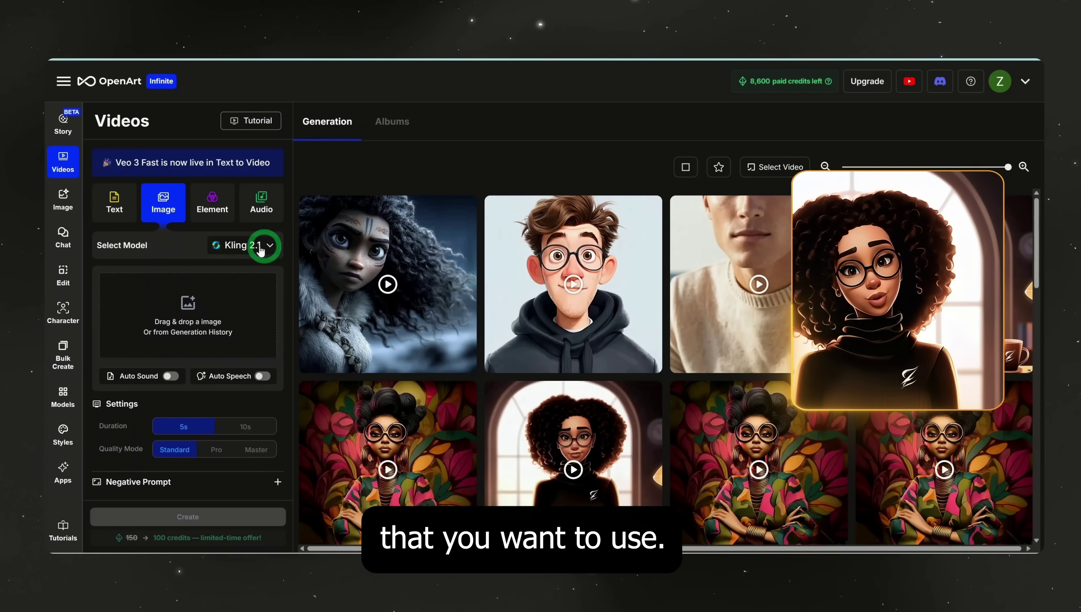
Switch OpenArt's image-to-video model from Kling 2.1 to Veo3
mouse_move(158, 206)
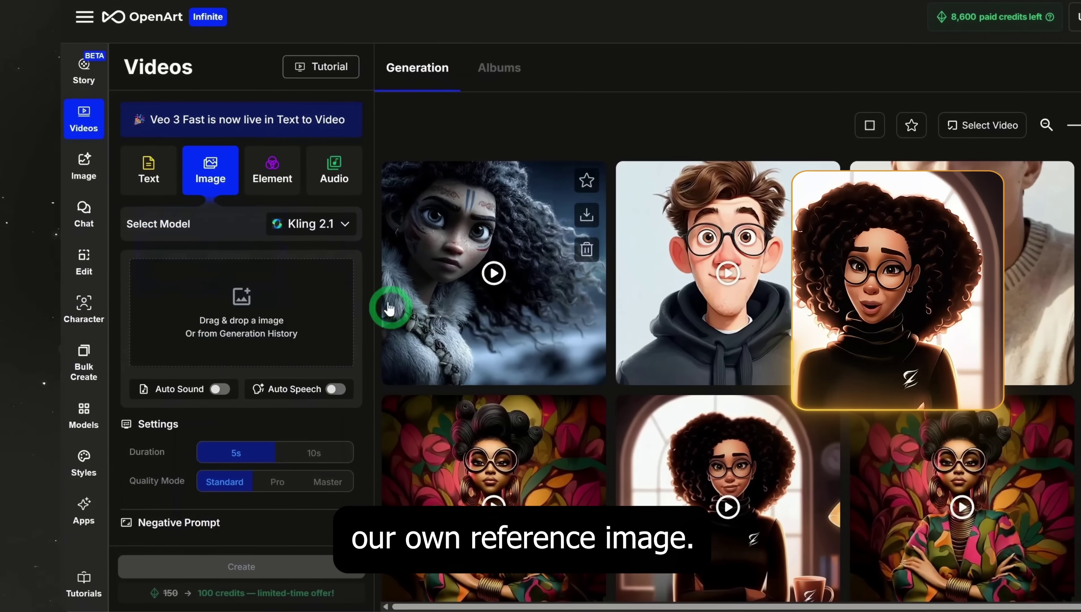
left_click(320, 228)
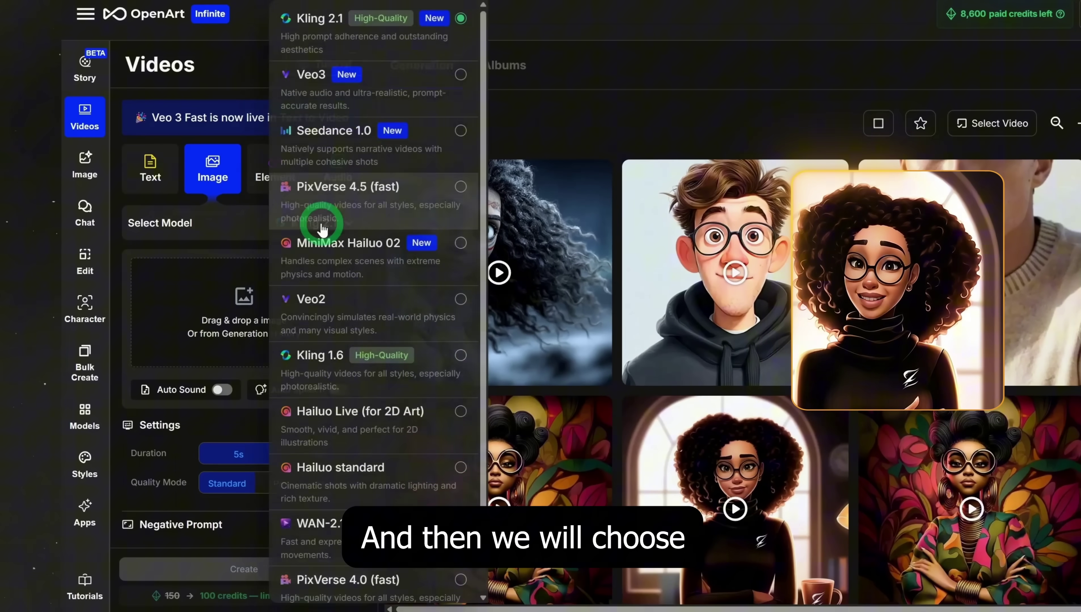
left_click(347, 109)
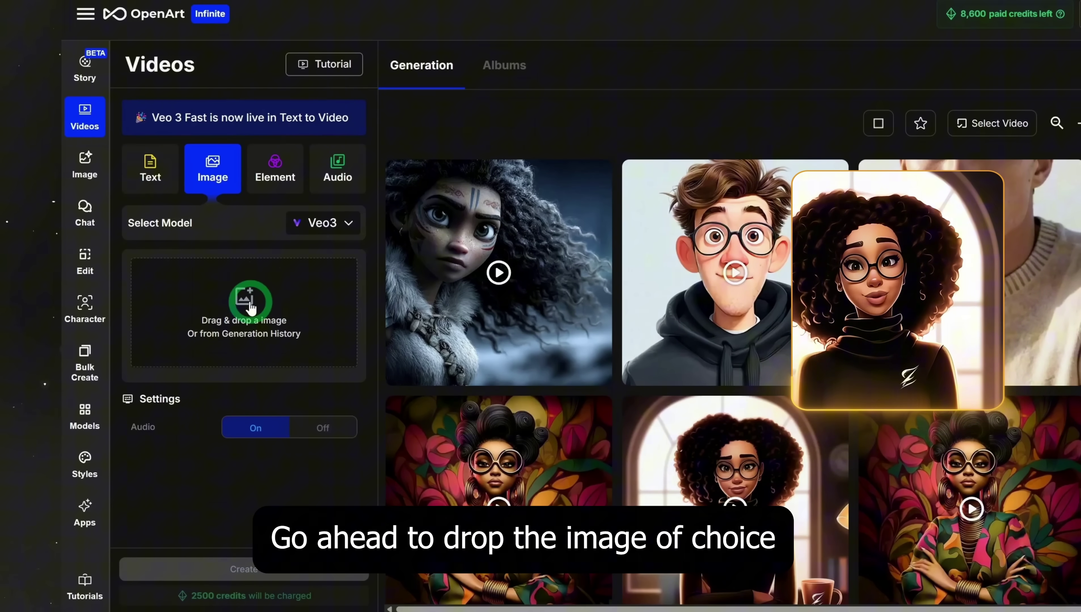
Upload the warrior image as the starting frame and add a prompt having her say “subscribe to the zinny studio.”
left_click(305, 313)
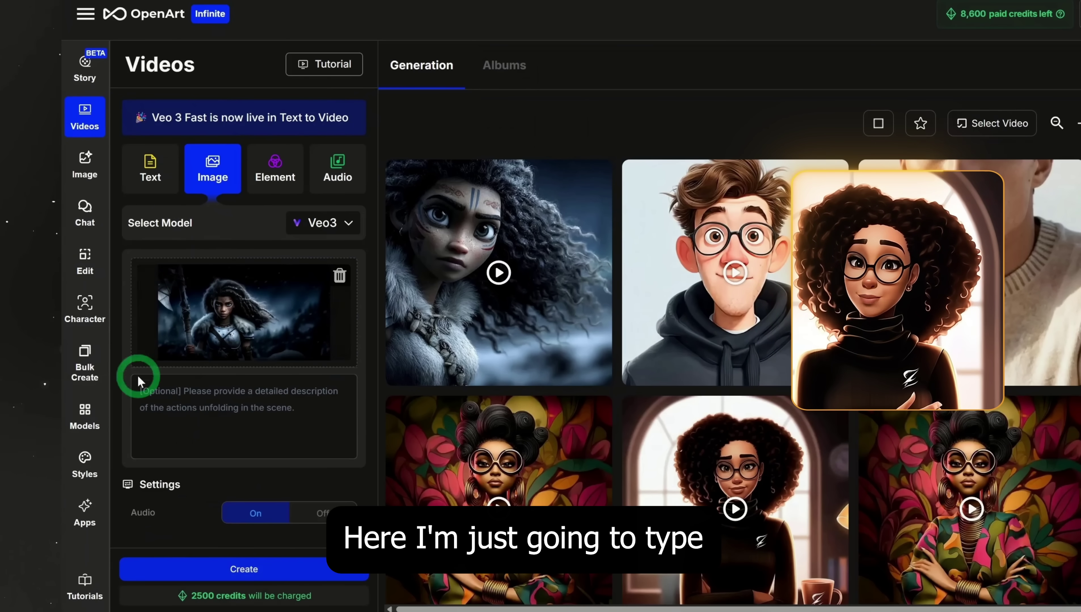
left_click(209, 401)
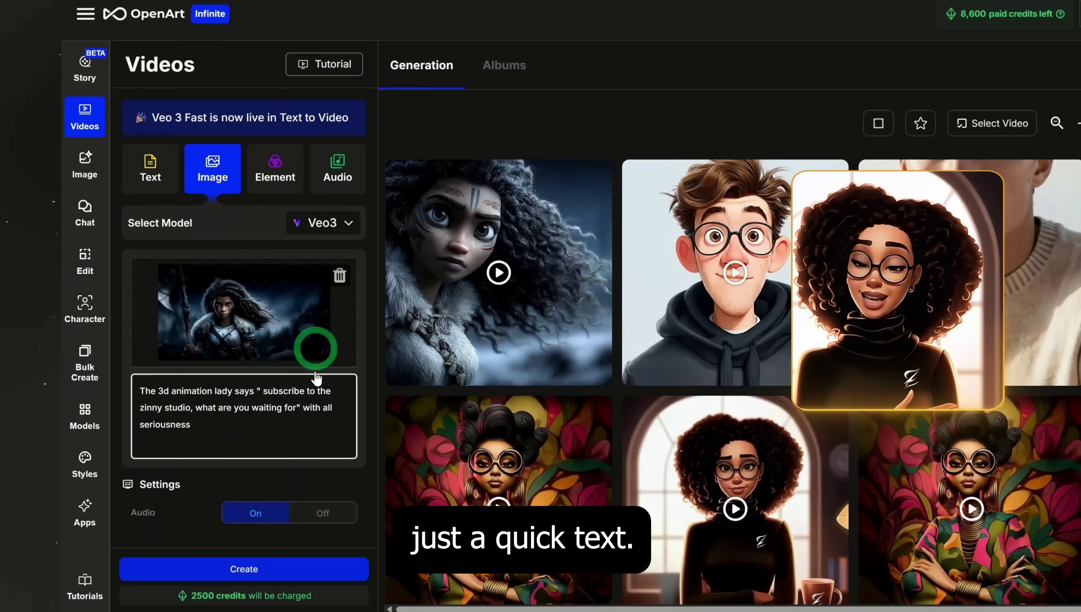
left_click(283, 419)
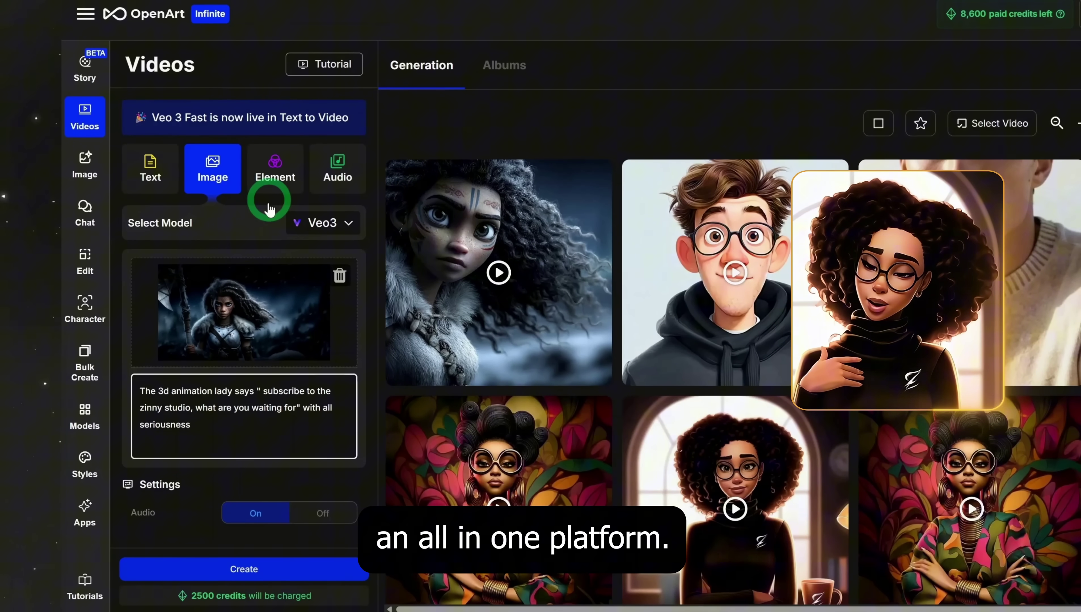
Create the Veo3 talking-warrior video from the uploaded image and dialogue prompt
left_click(298, 575)
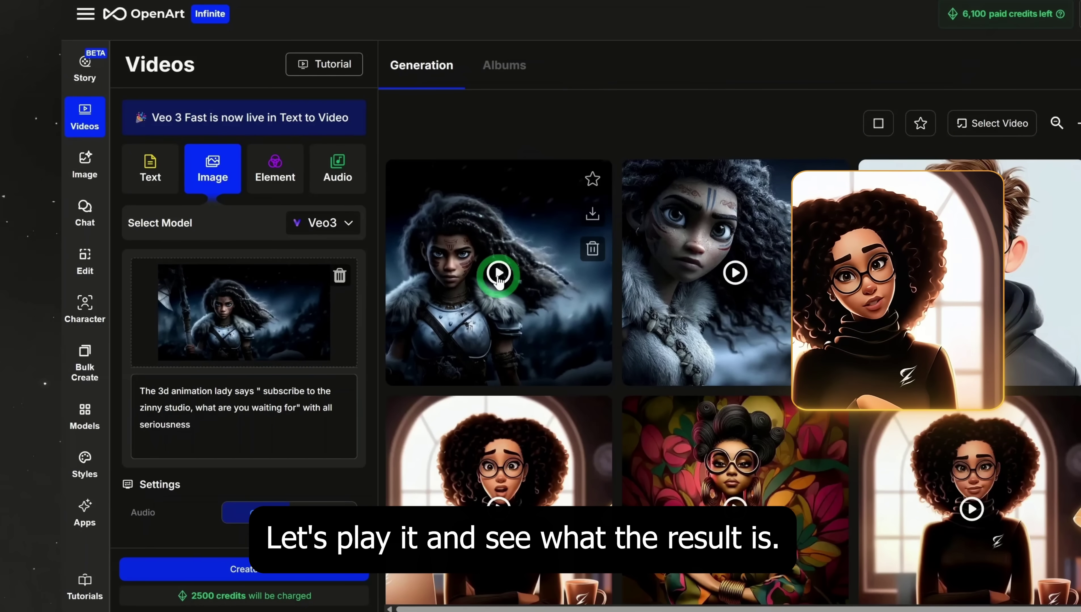
Play the new talking-warrior clip in the viewer, then pause and rewind it to the start
left_click(498, 273)
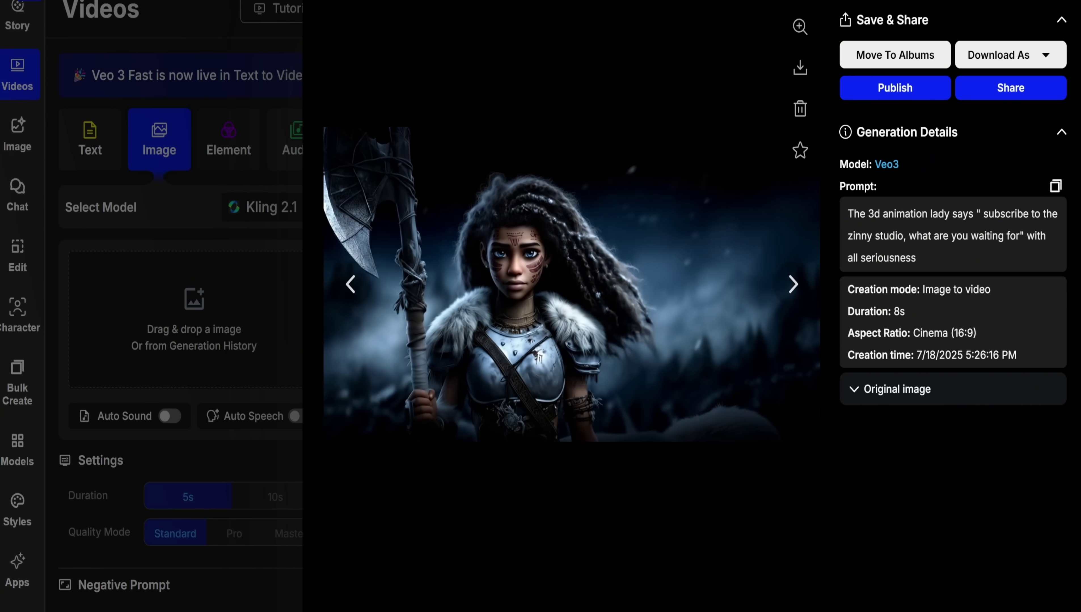
left_click(341, 393)
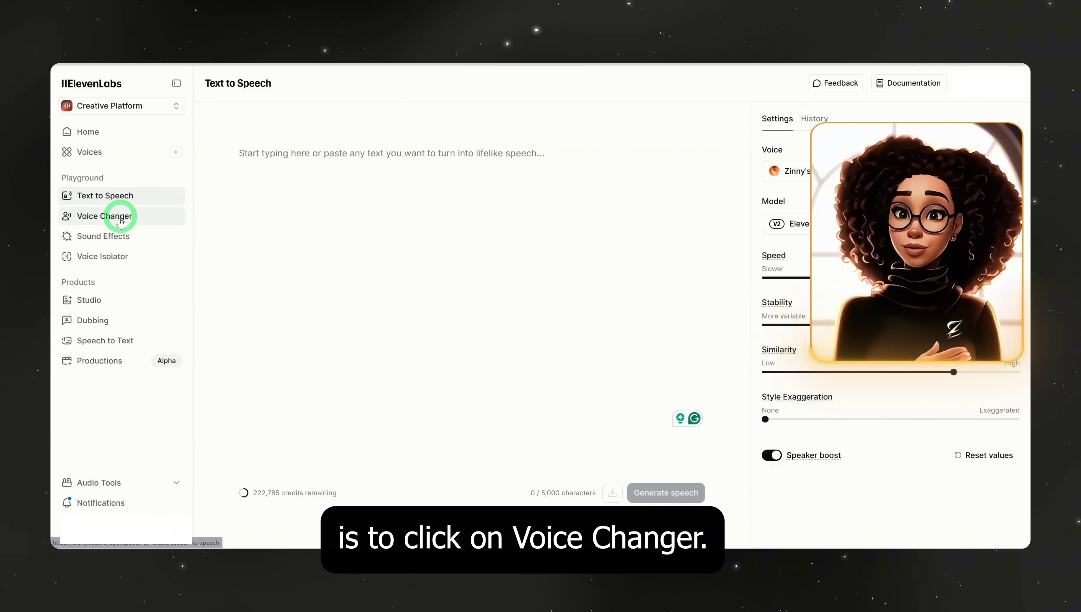
Load Create_a_cinematic_202507181507.mp4 into ElevenLabs' Voice Changer
left_click(117, 222)
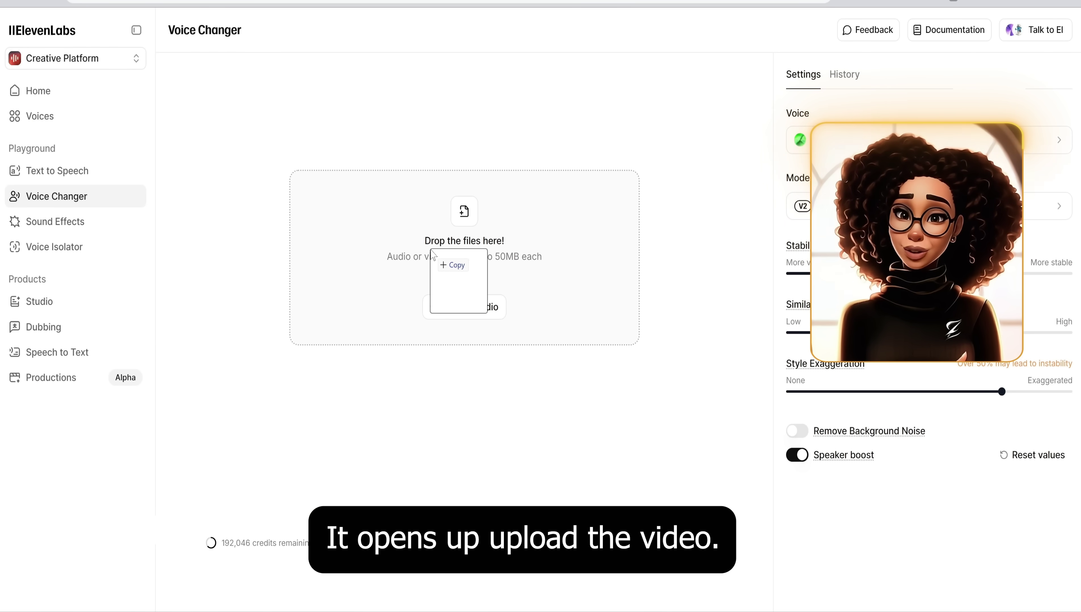
left_click_drag(434, 254, 442, 263)
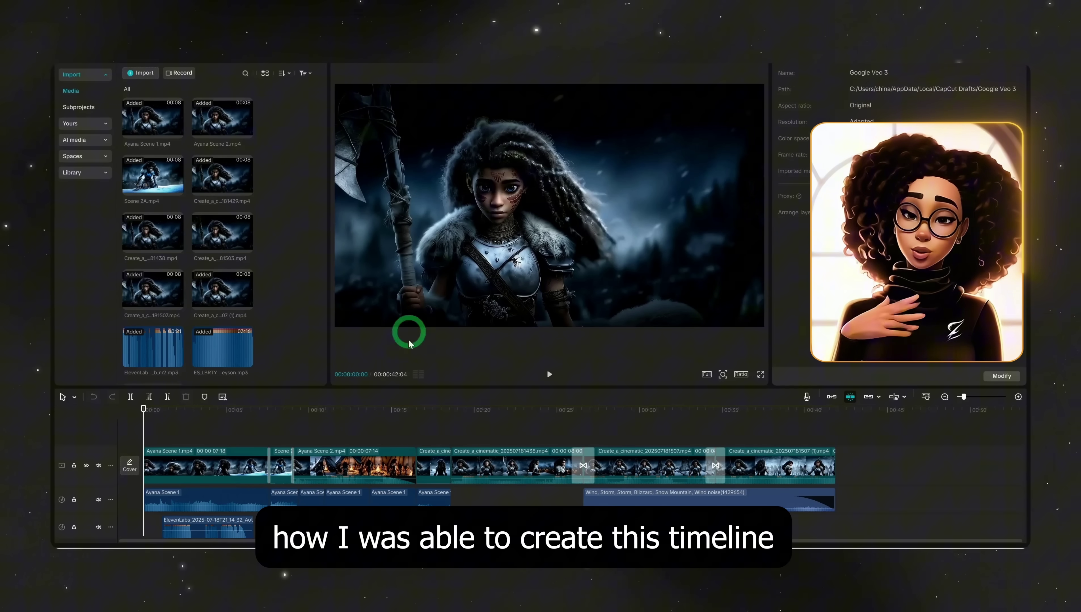
Move the playhead a little way into the CapCut trailer timeline to preview it
left_click_drag(143, 410, 114, 446)
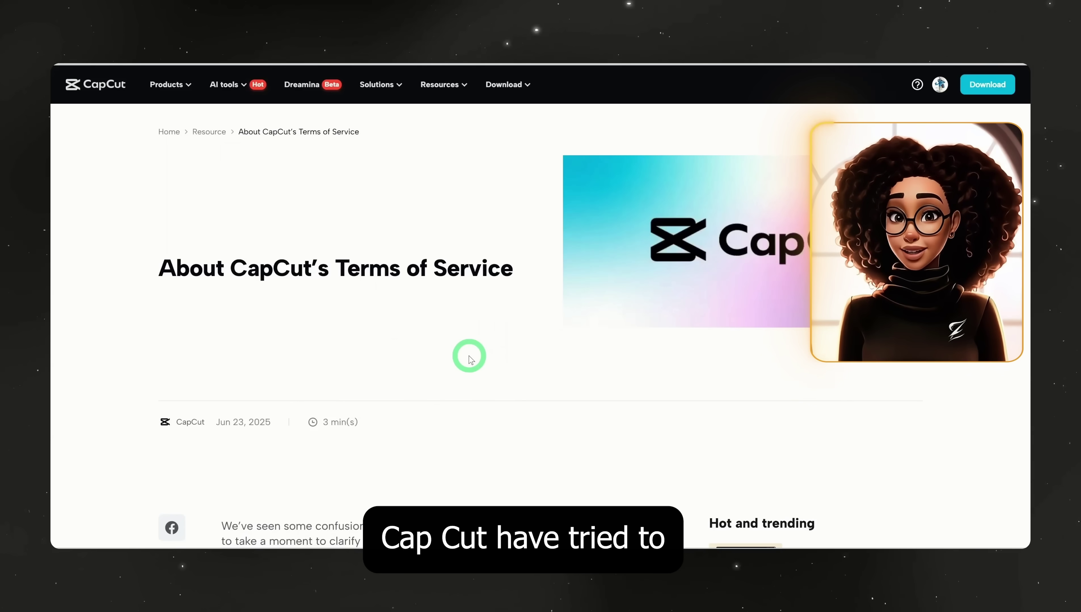
scroll(471, 360, "down", 6)
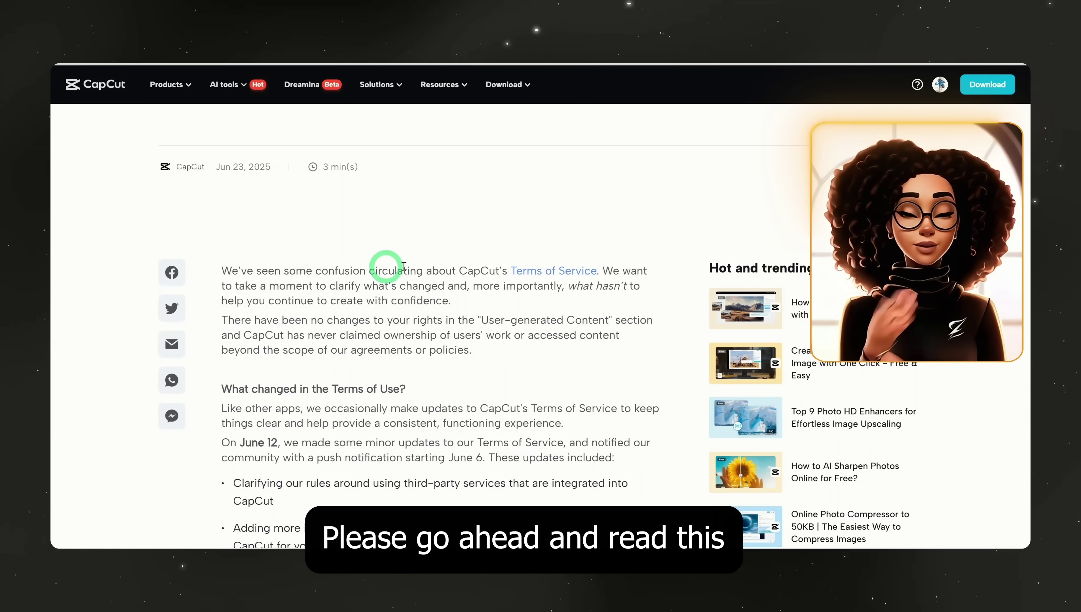
scroll(458, 266, "down", 3)
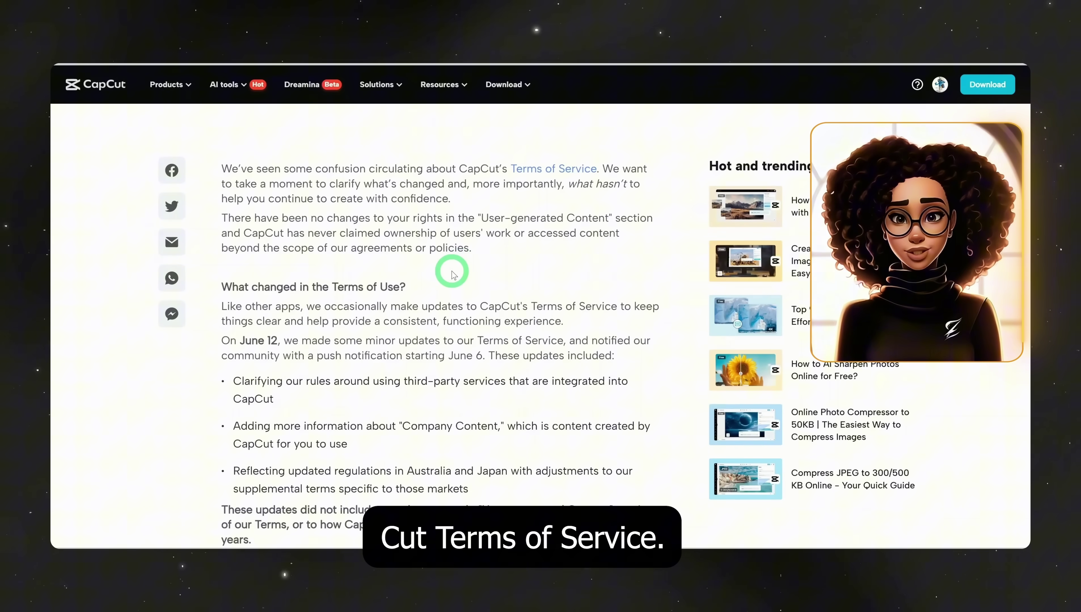
scroll(451, 271, "up", 1)
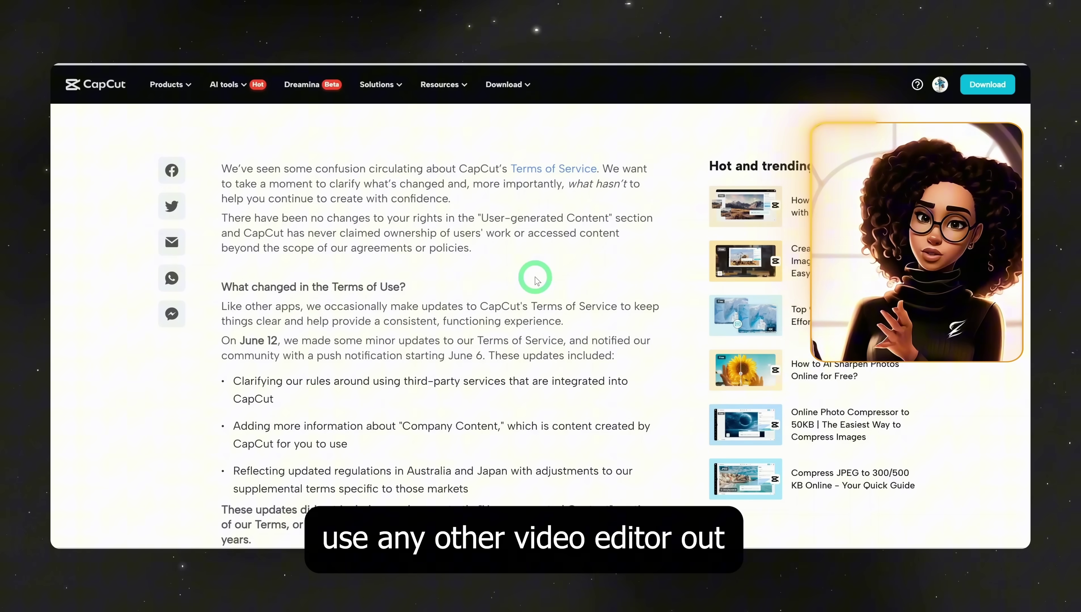
scroll(539, 278, "down", 7)
scroll(536, 279, "down", 6)
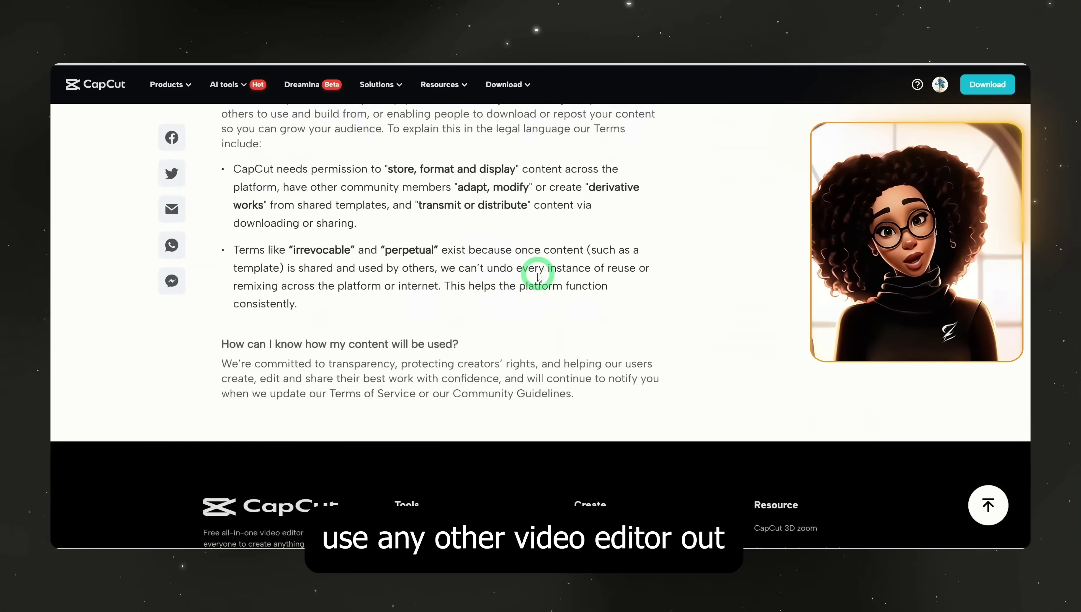
scroll(550, 290, "up", 4)
scroll(567, 306, "up", 15)
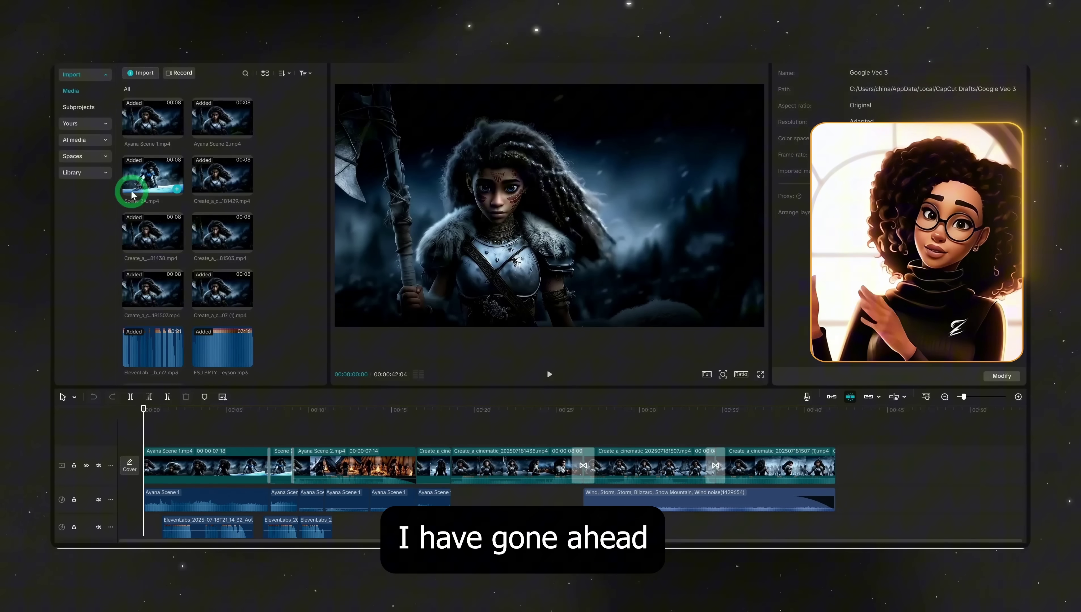
left_click(212, 169)
scroll(214, 193, "down", 2)
left_click(218, 194)
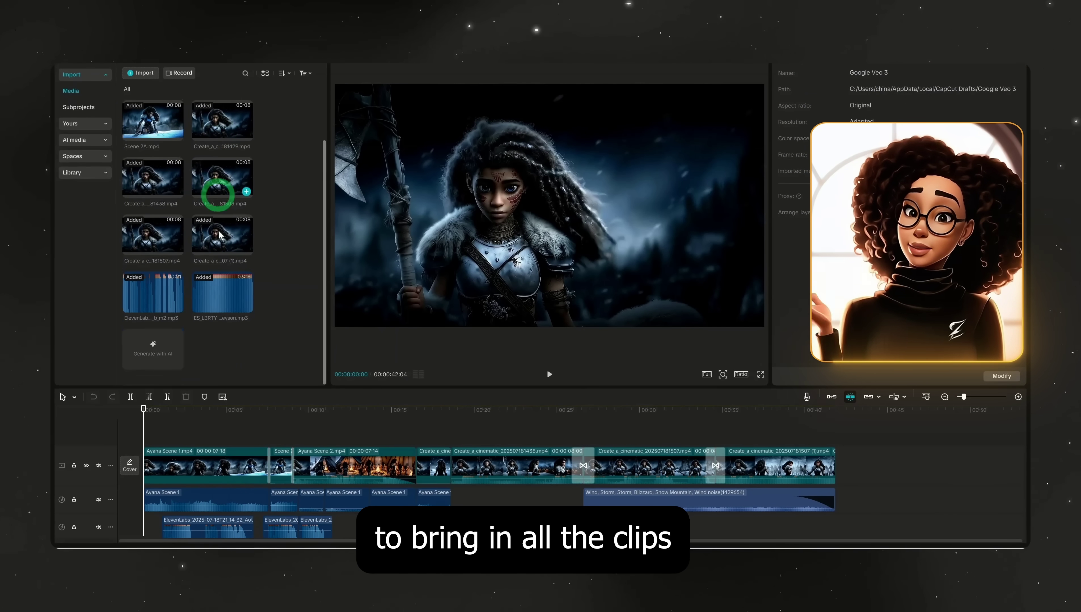
scroll(220, 223, "up", 2)
left_click(230, 204)
left_click(133, 195)
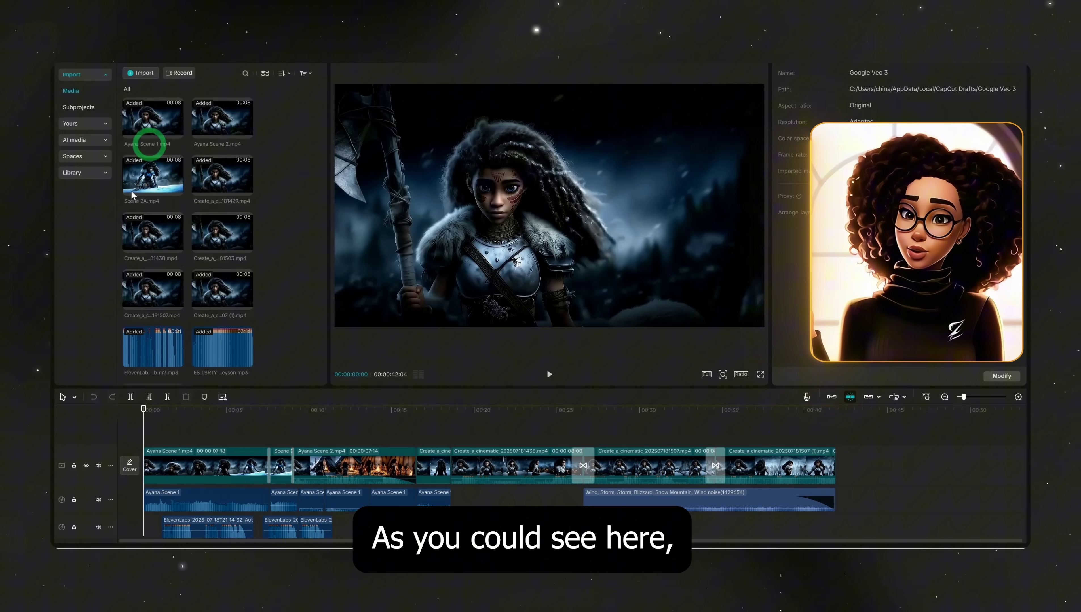
left_click(216, 177)
scroll(218, 180, "down", 2)
left_click(225, 322)
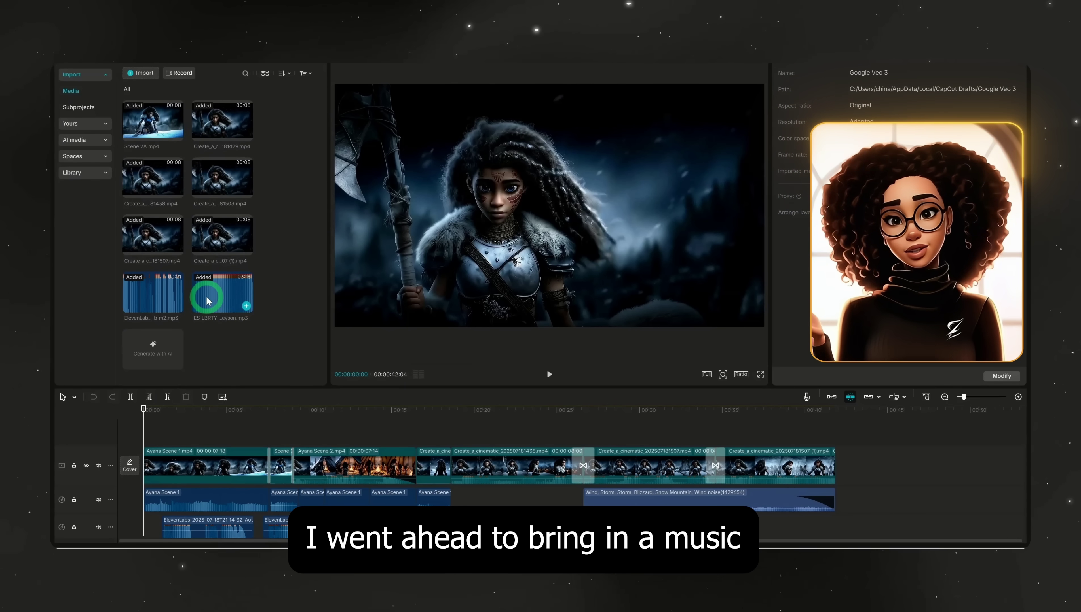
left_click(239, 279)
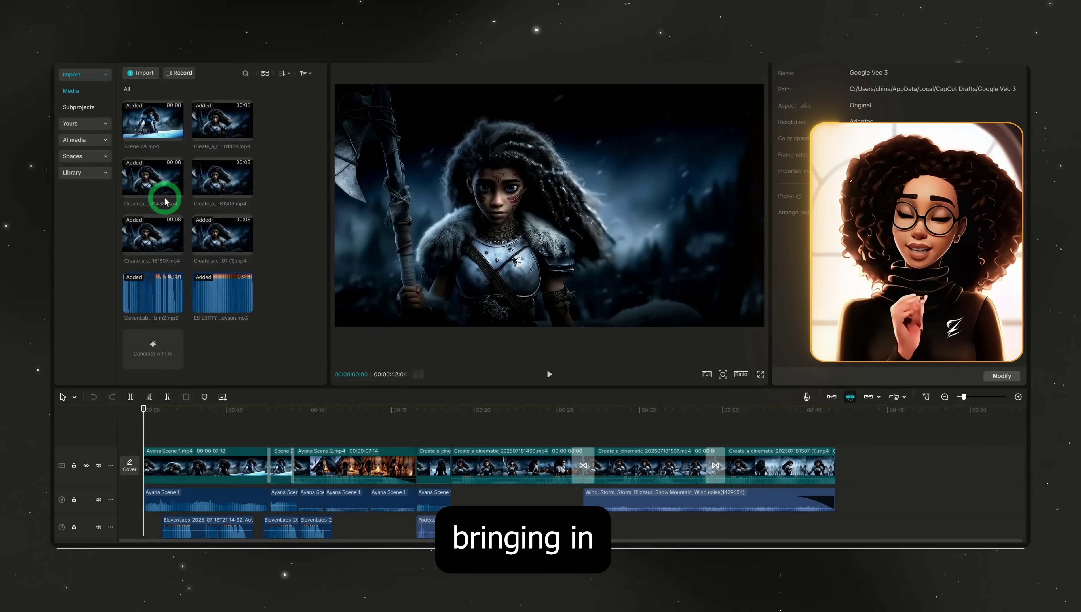
mouse_move(176, 199)
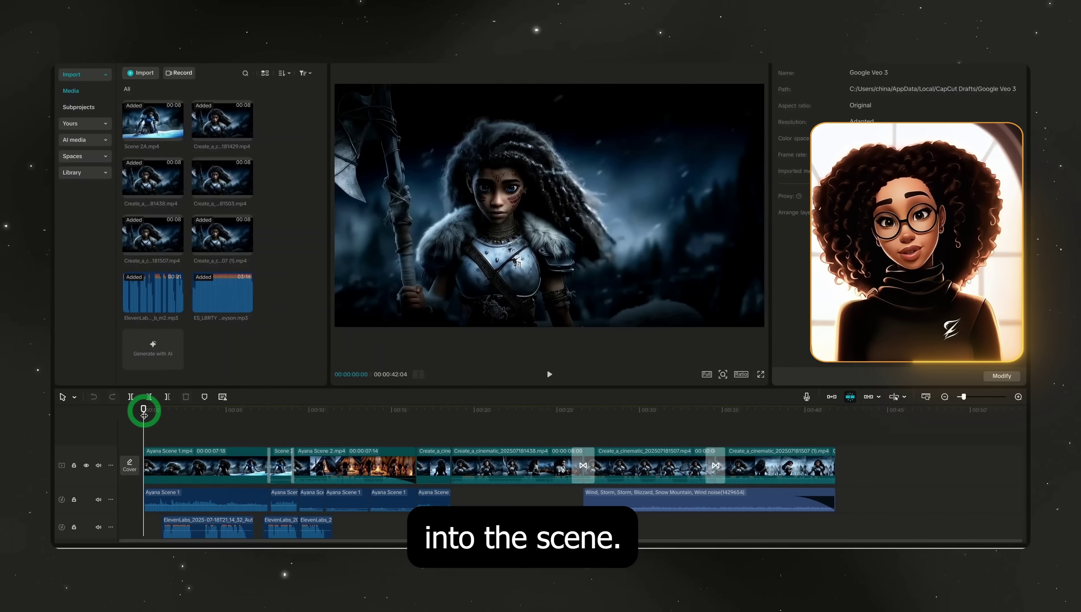
left_click_drag(143, 409, 250, 425)
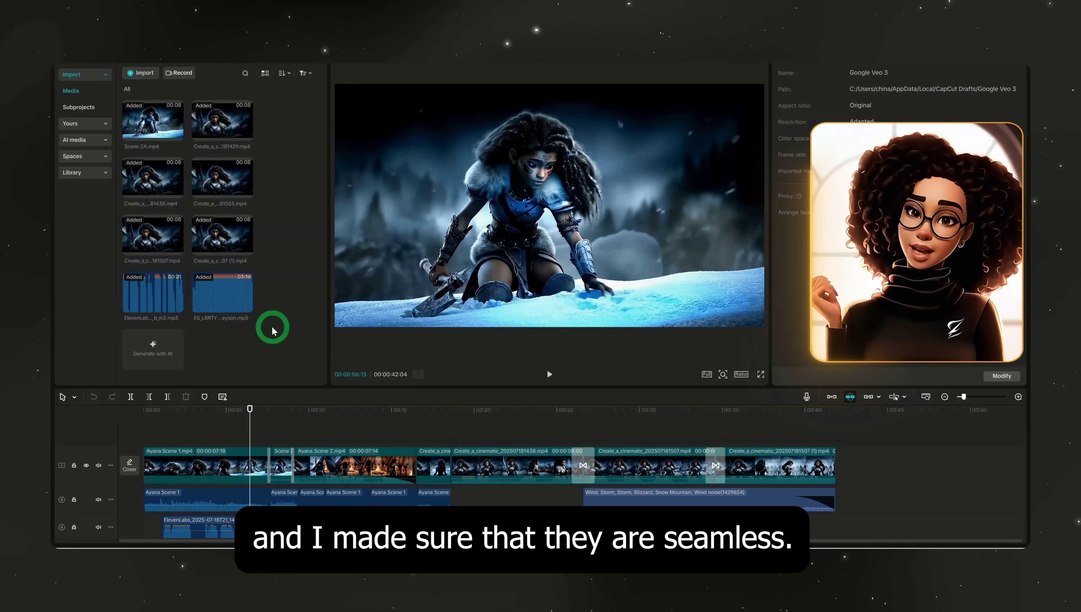
left_click_drag(250, 410, 708, 458)
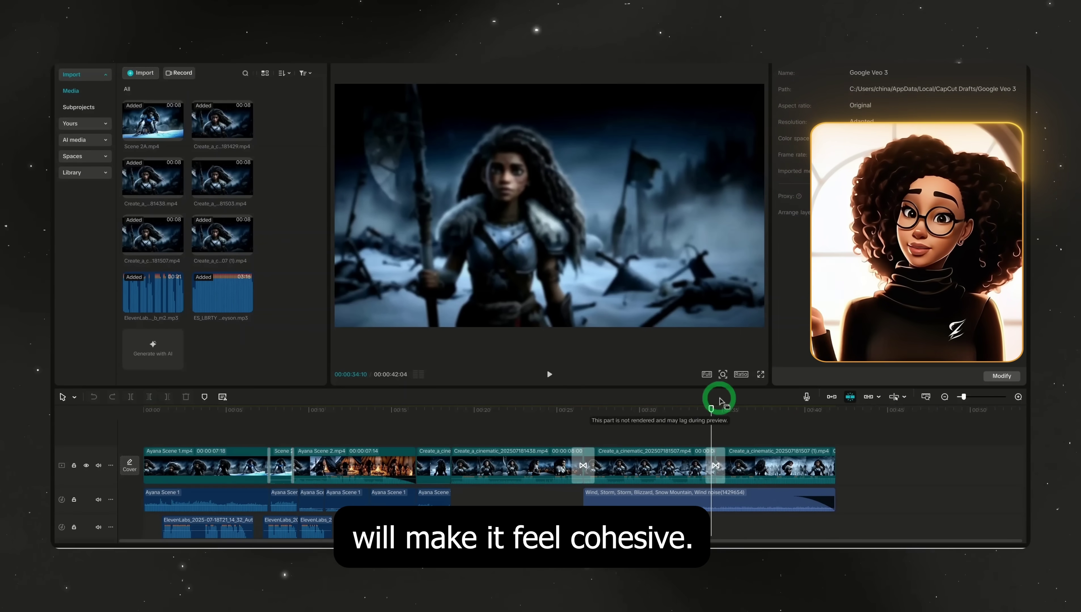
left_click_drag(717, 411, 591, 427)
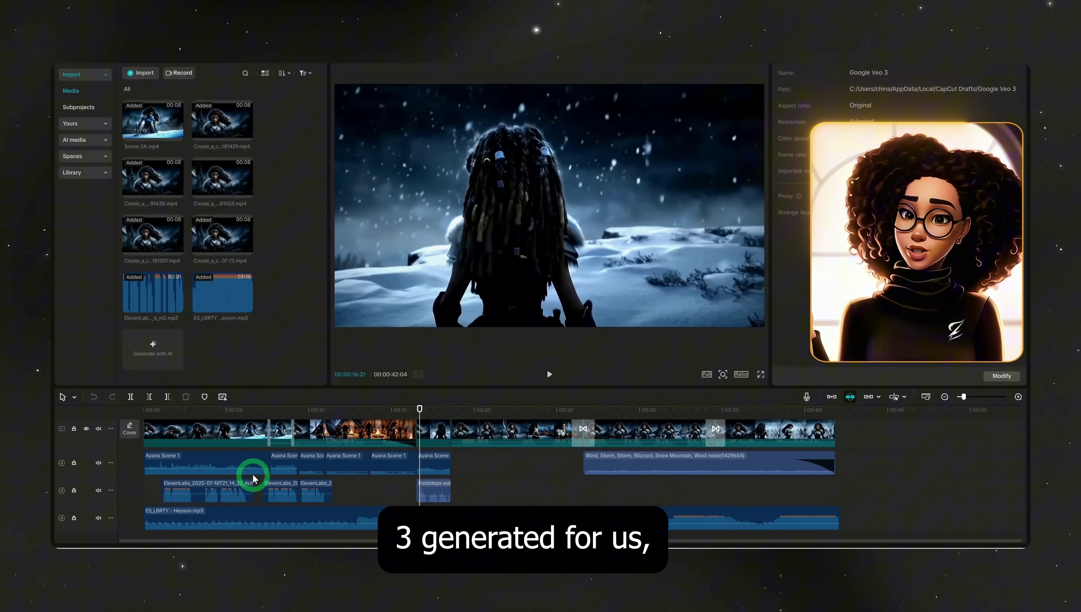
left_click(182, 488)
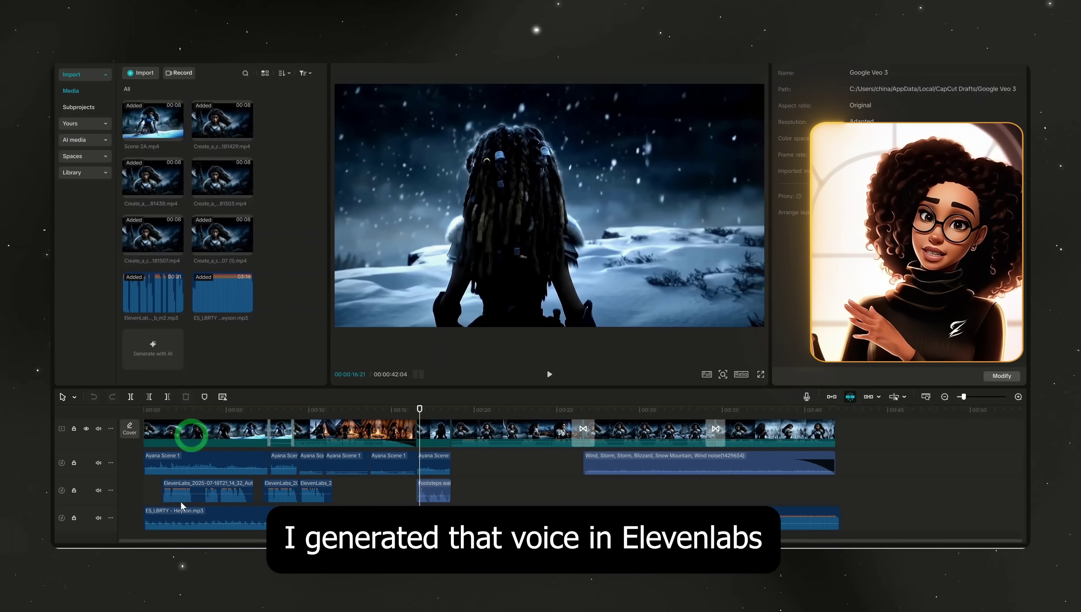
left_click(827, 514)
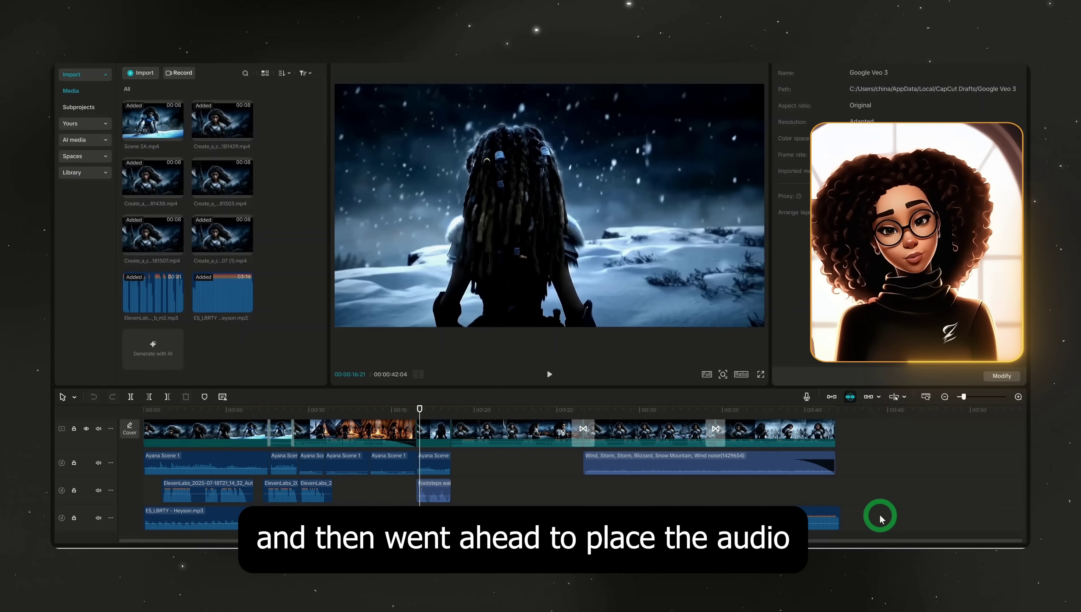
left_click(420, 411)
left_click_drag(393, 413, 825, 411)
left_click(358, 474)
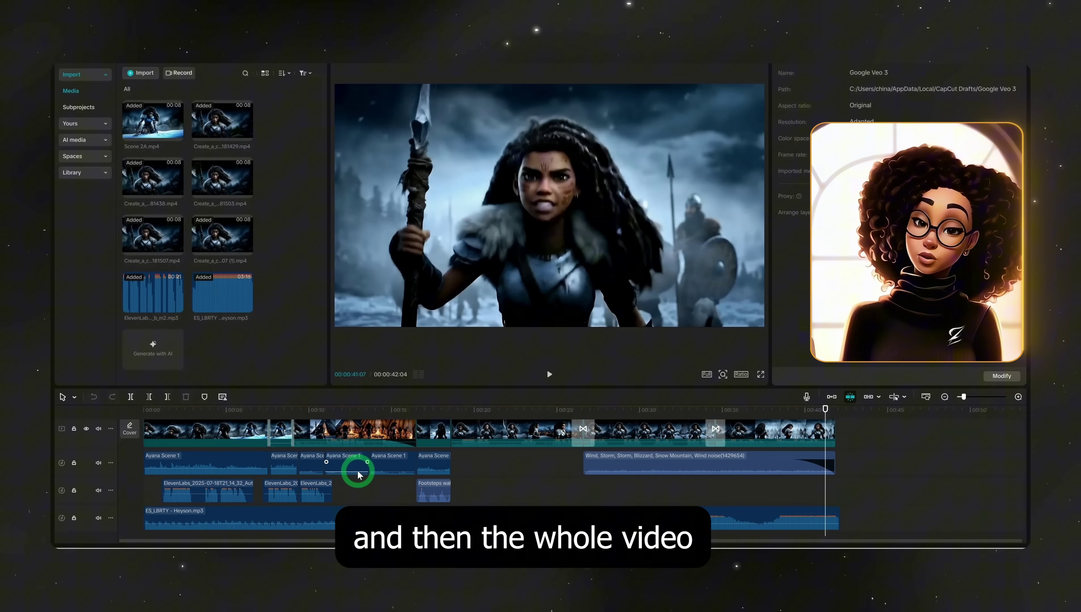